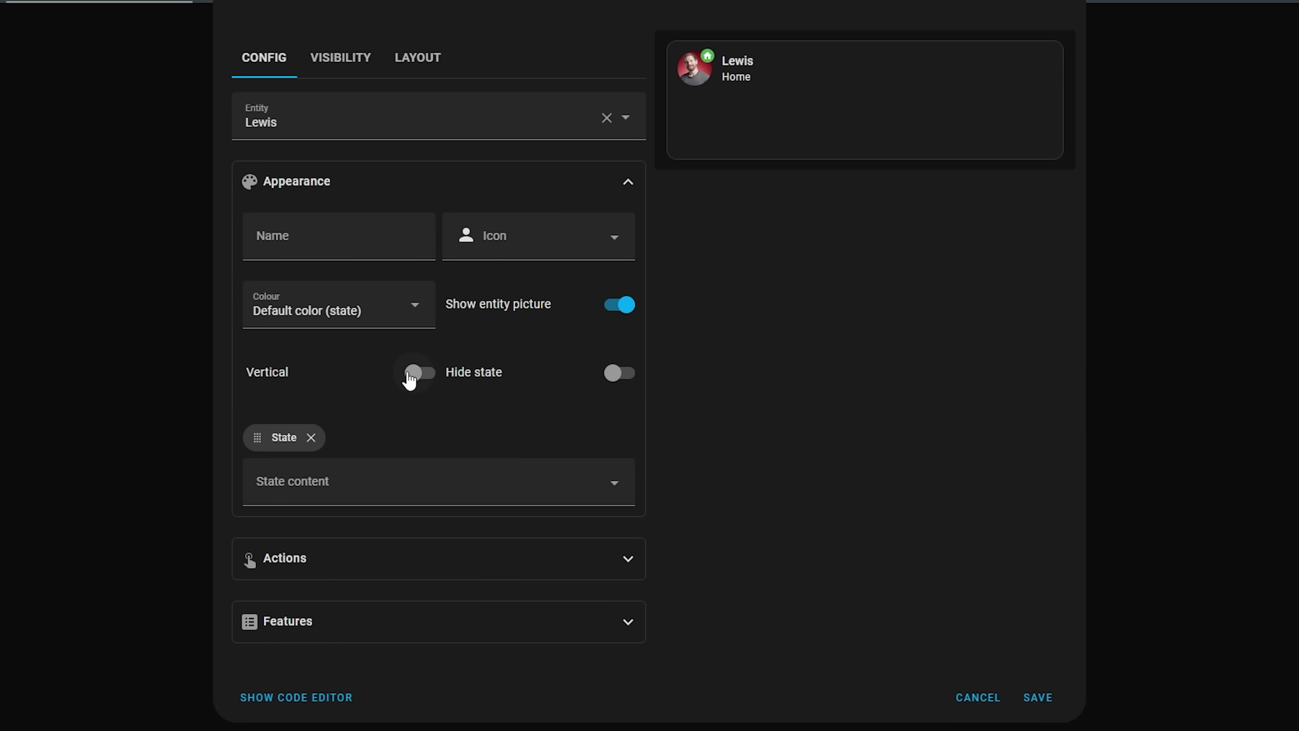
# Step: Save the Lewis tile card with the Vertical option turned on
pyautogui.click(1037, 697)
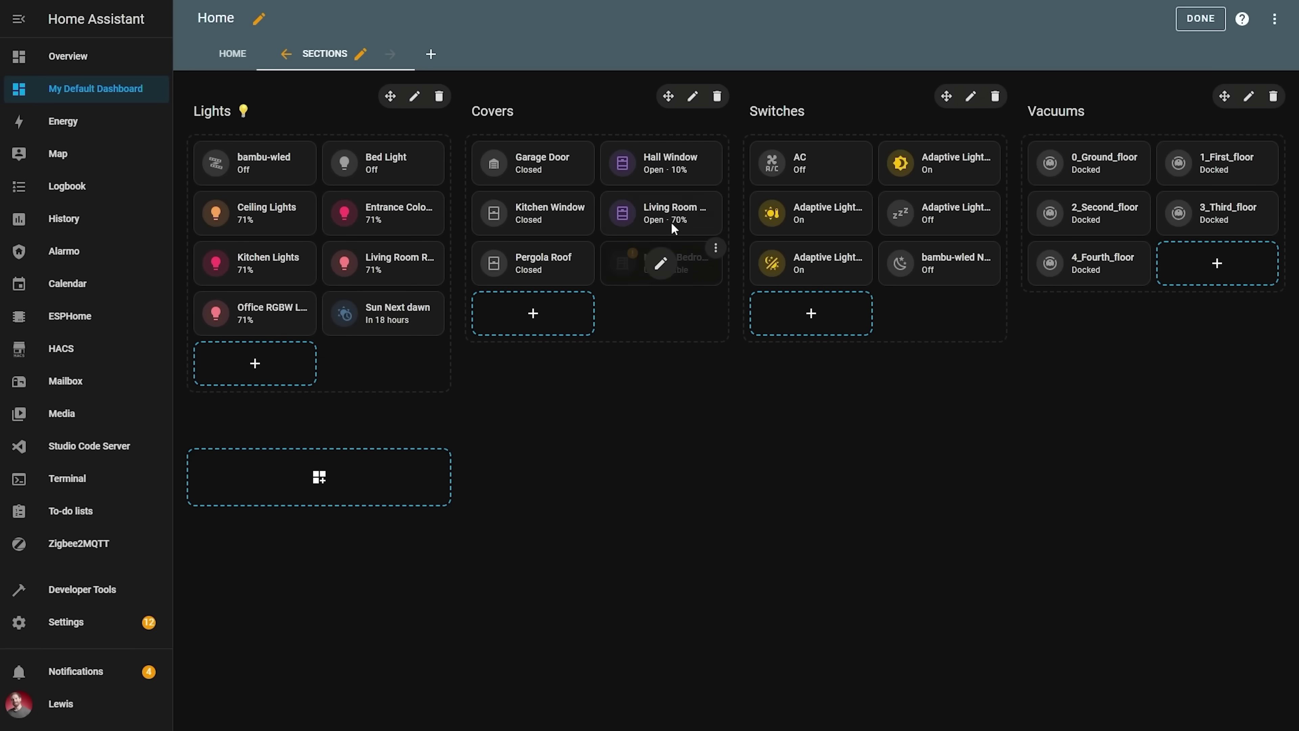
# Step: Drag the Living Room Window card lower and the Hall Window card to the third row
pyautogui.moveTo(674, 229); pyautogui.dragTo(543, 264)
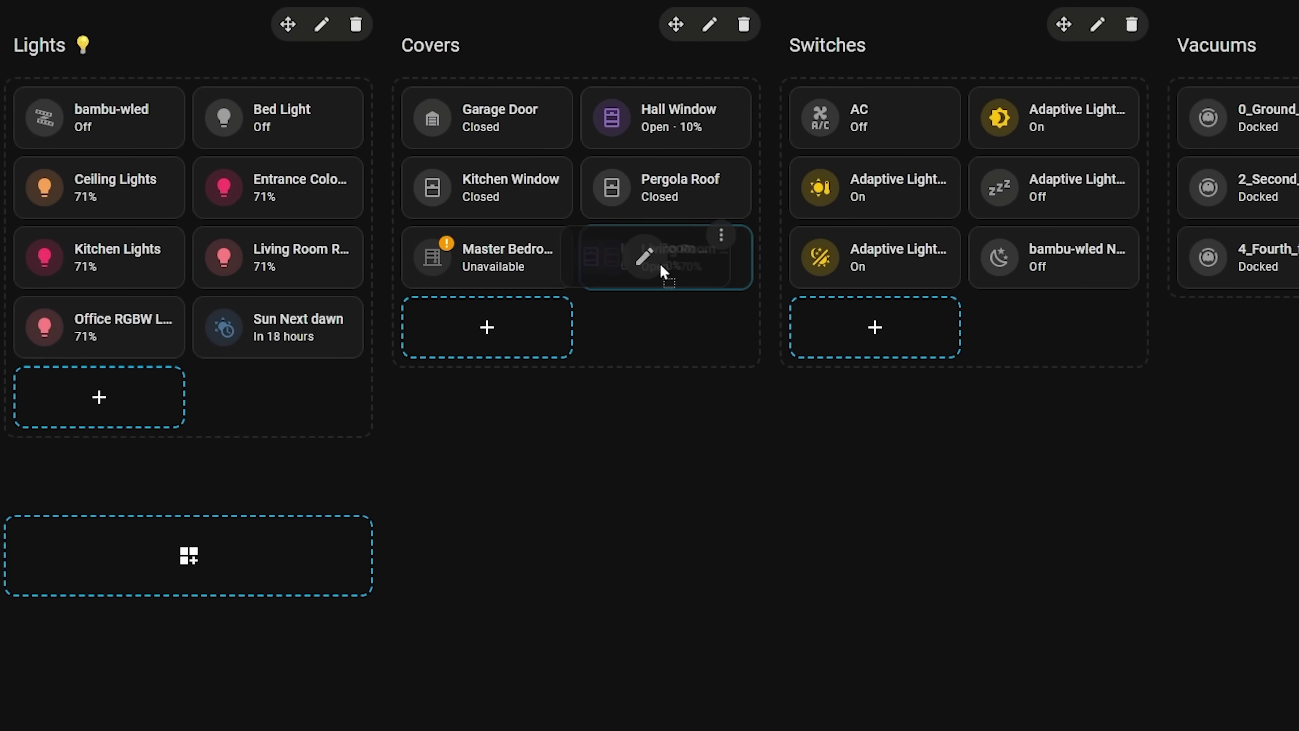
pyautogui.moveTo(681, 122); pyautogui.dragTo(159, 435)
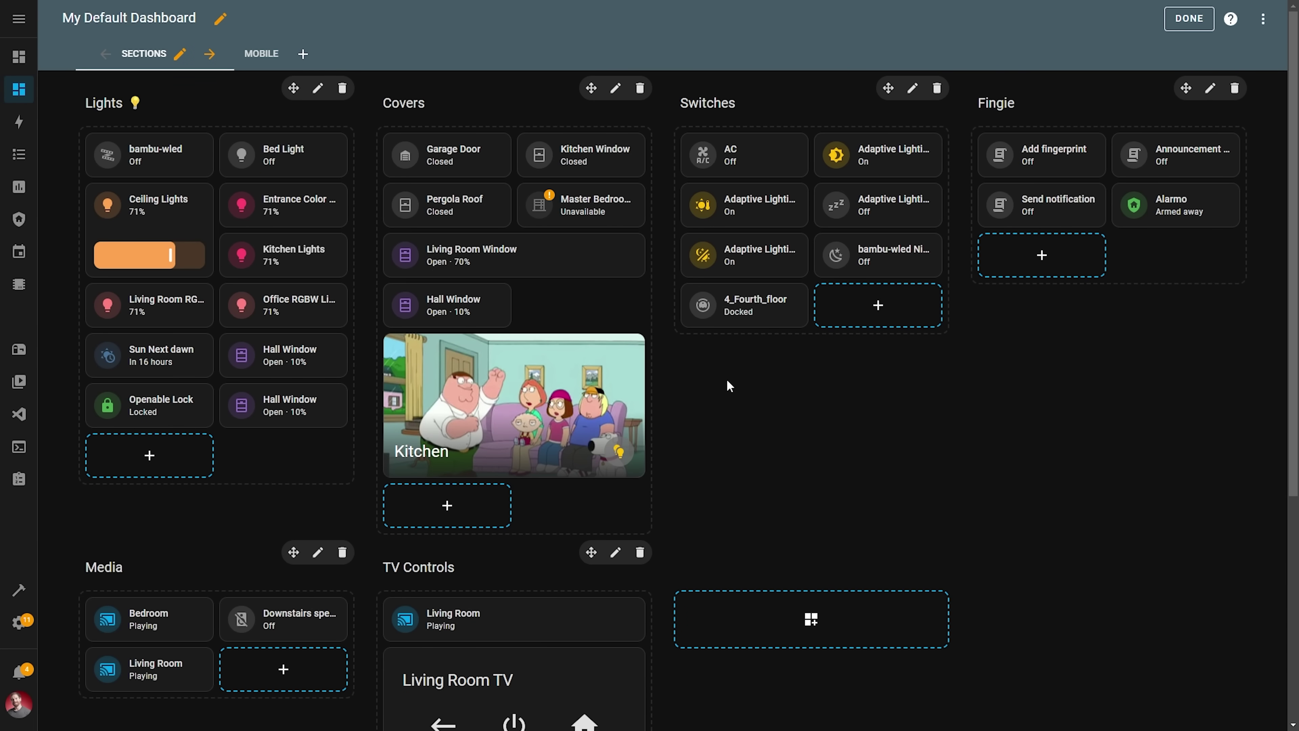
# Step: Set the Kitchen area card's layout grid to 4 columns by 4 rows and save it
pyautogui.click(513, 407)
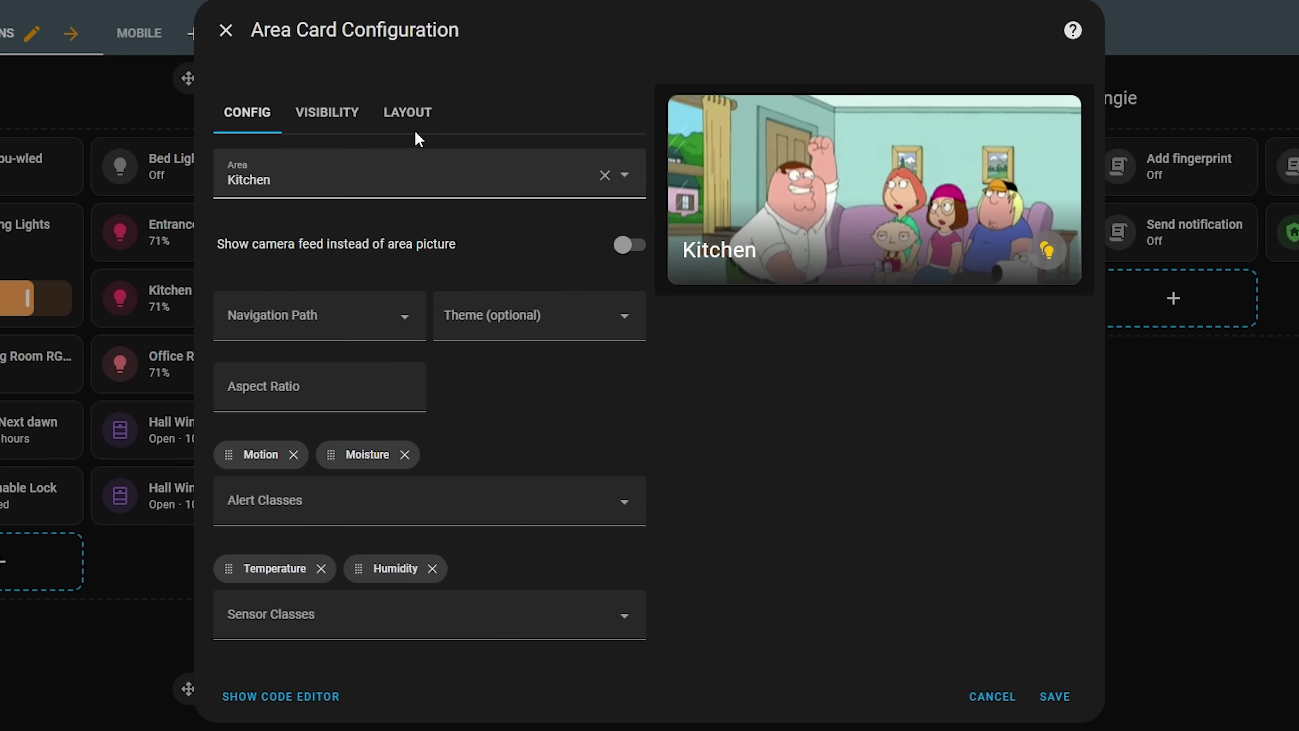
pyautogui.click(442, 120)
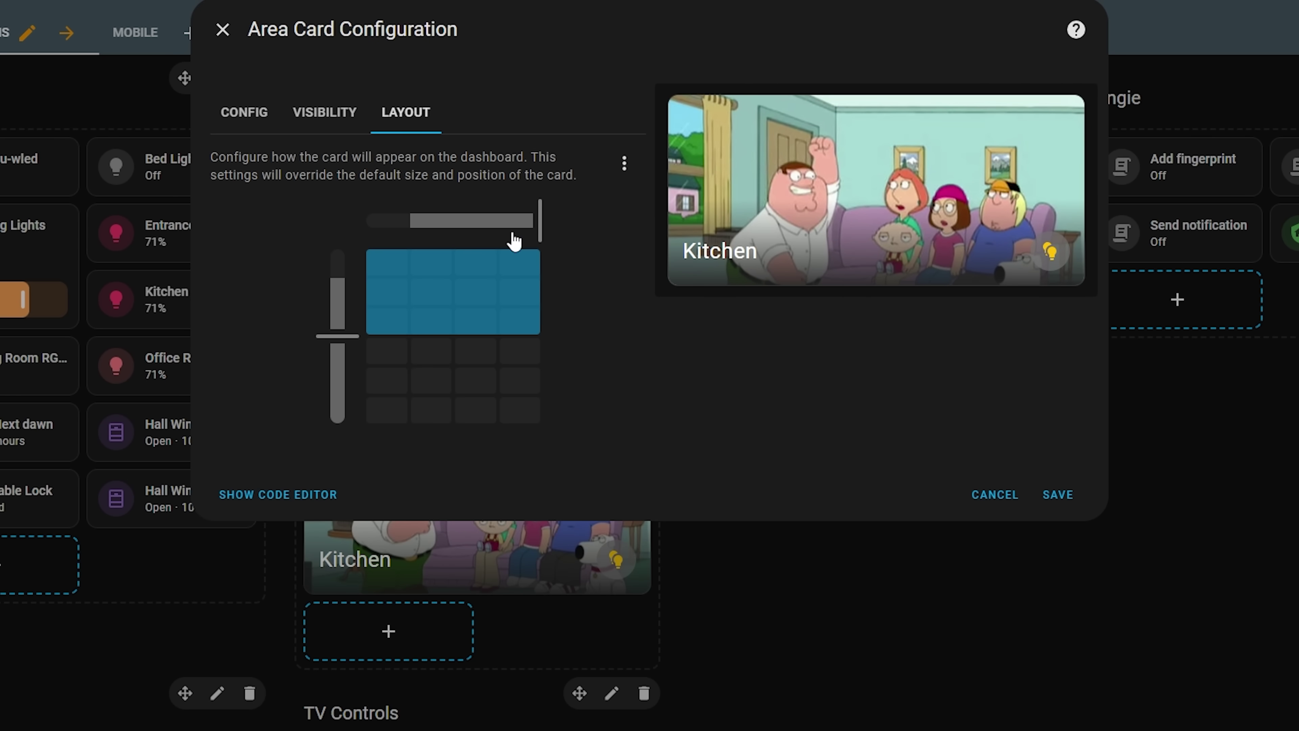
pyautogui.moveTo(514, 239); pyautogui.dragTo(410, 241)
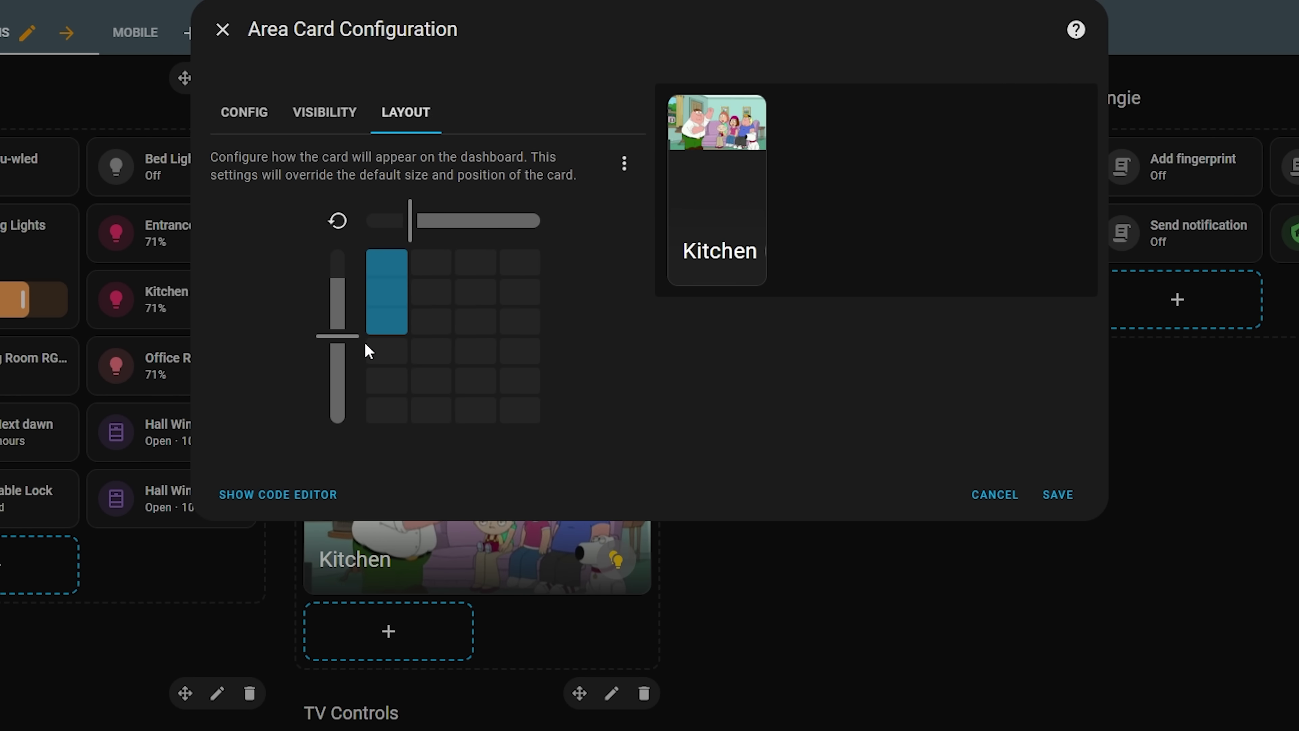
pyautogui.moveTo(344, 346); pyautogui.dragTo(339, 320)
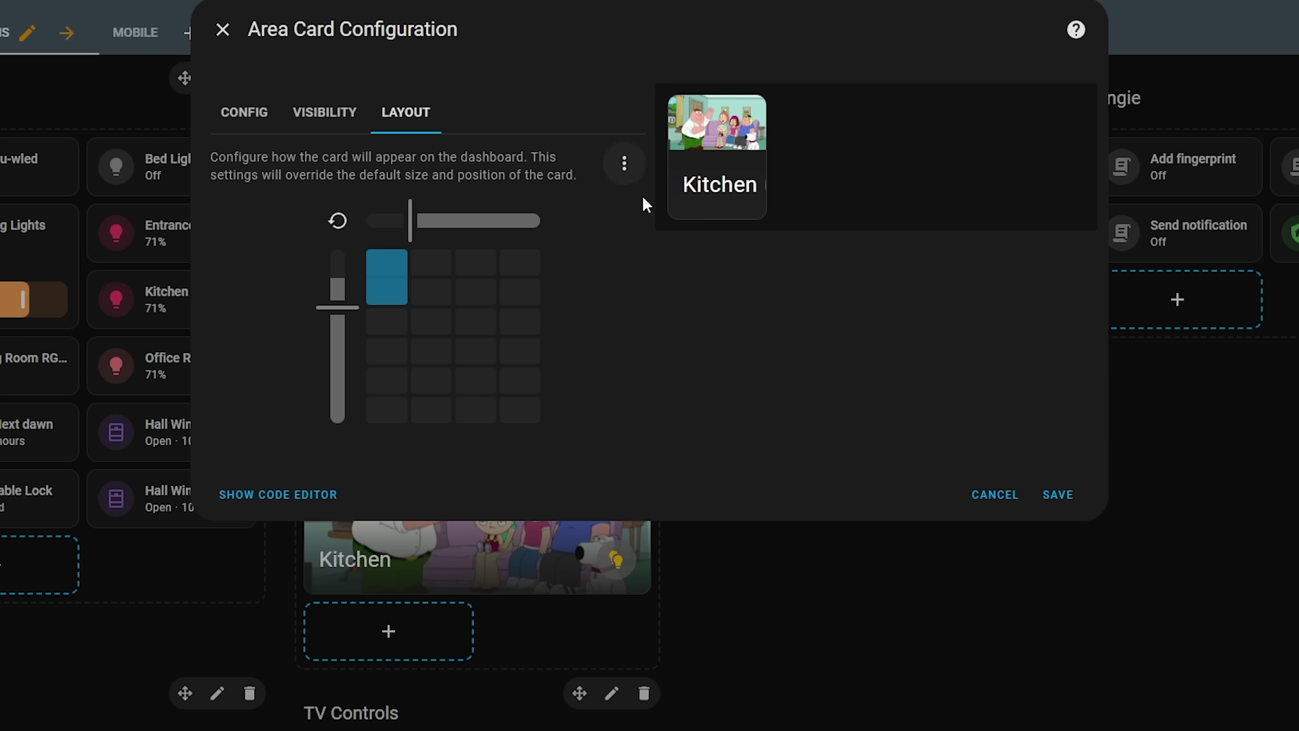
pyautogui.click(436, 301)
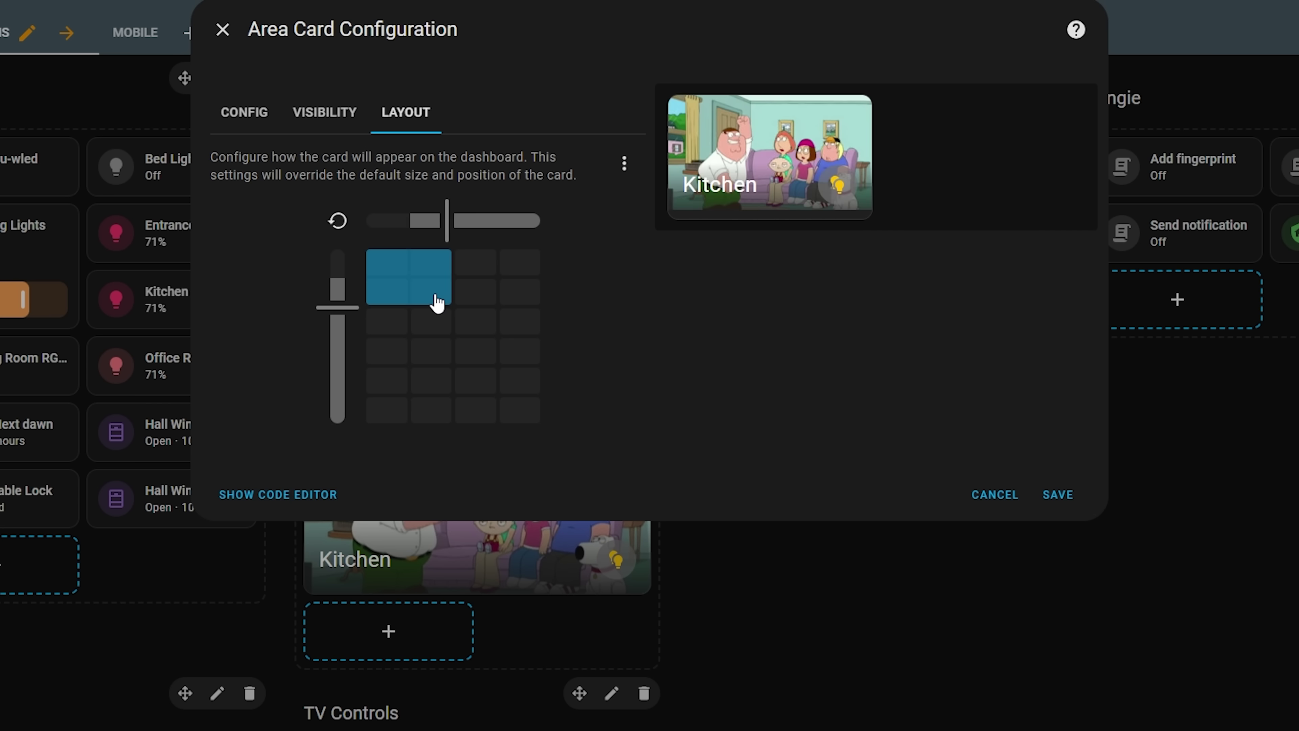
pyautogui.click(483, 331)
pyautogui.click(441, 366)
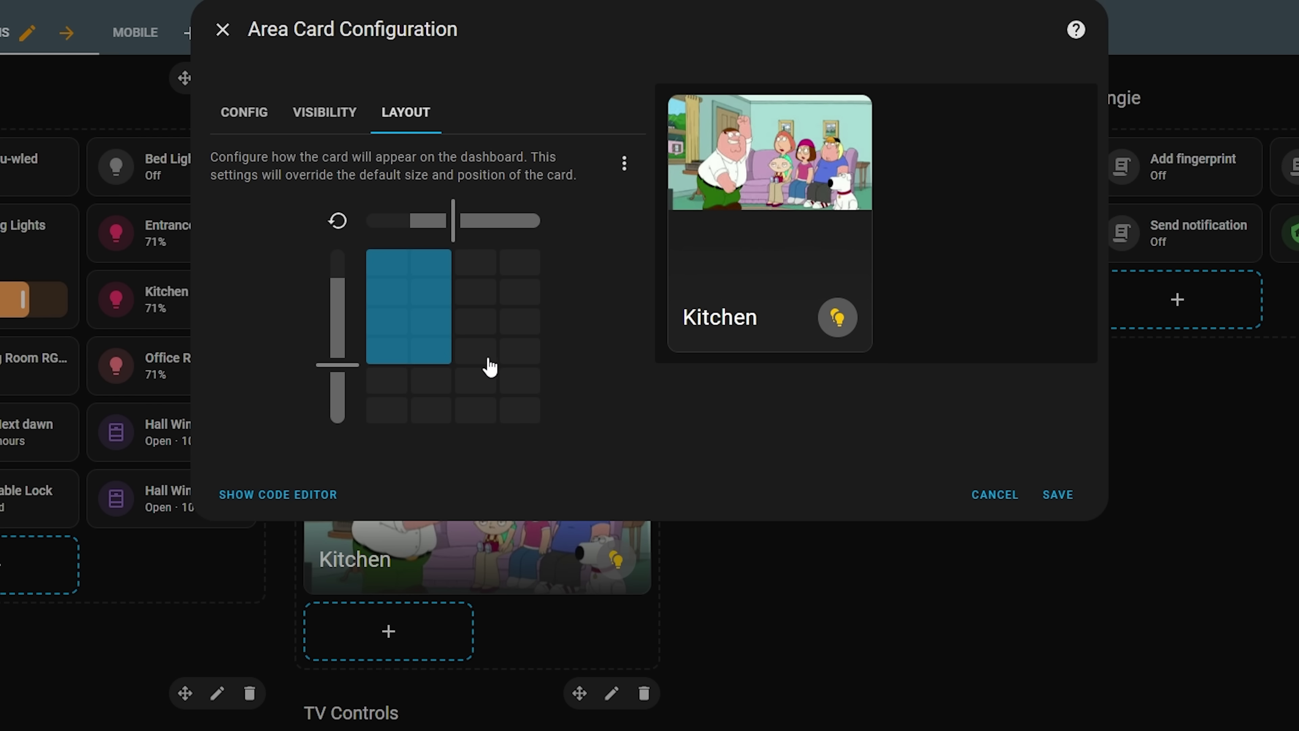
pyautogui.click(524, 358)
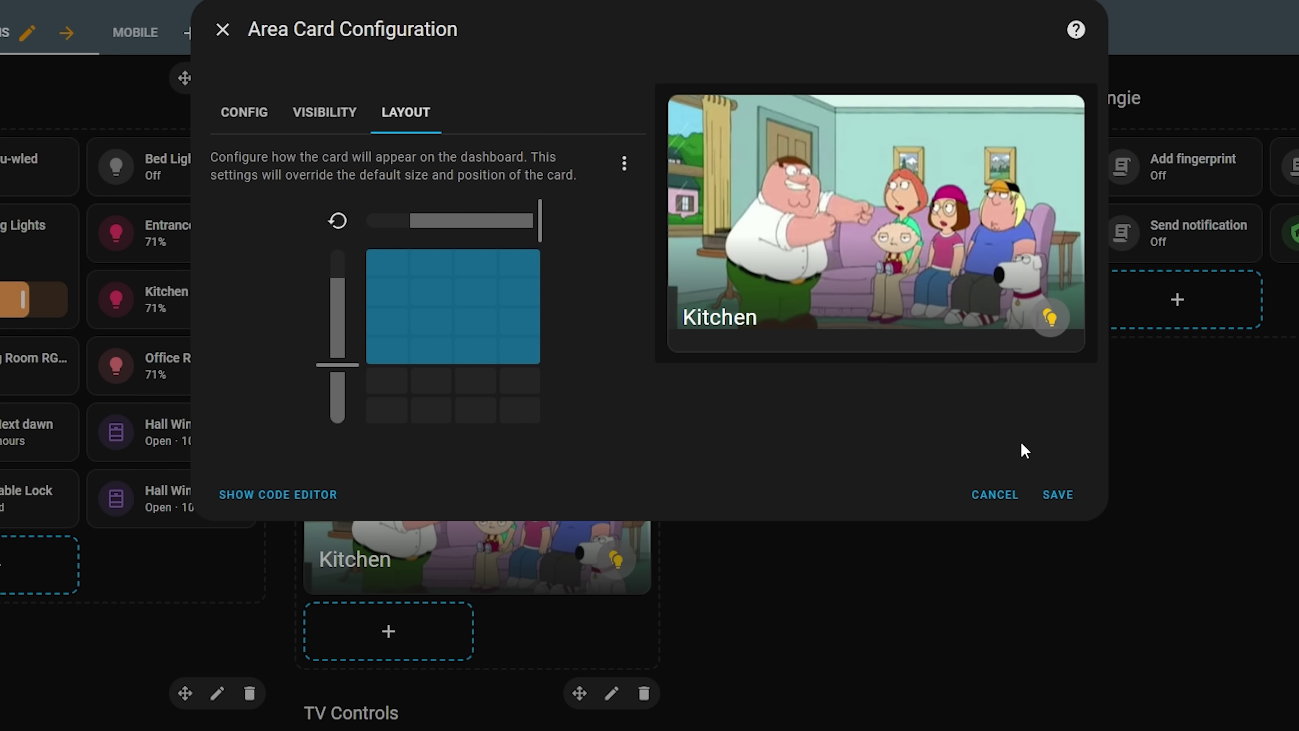
pyautogui.click(530, 417)
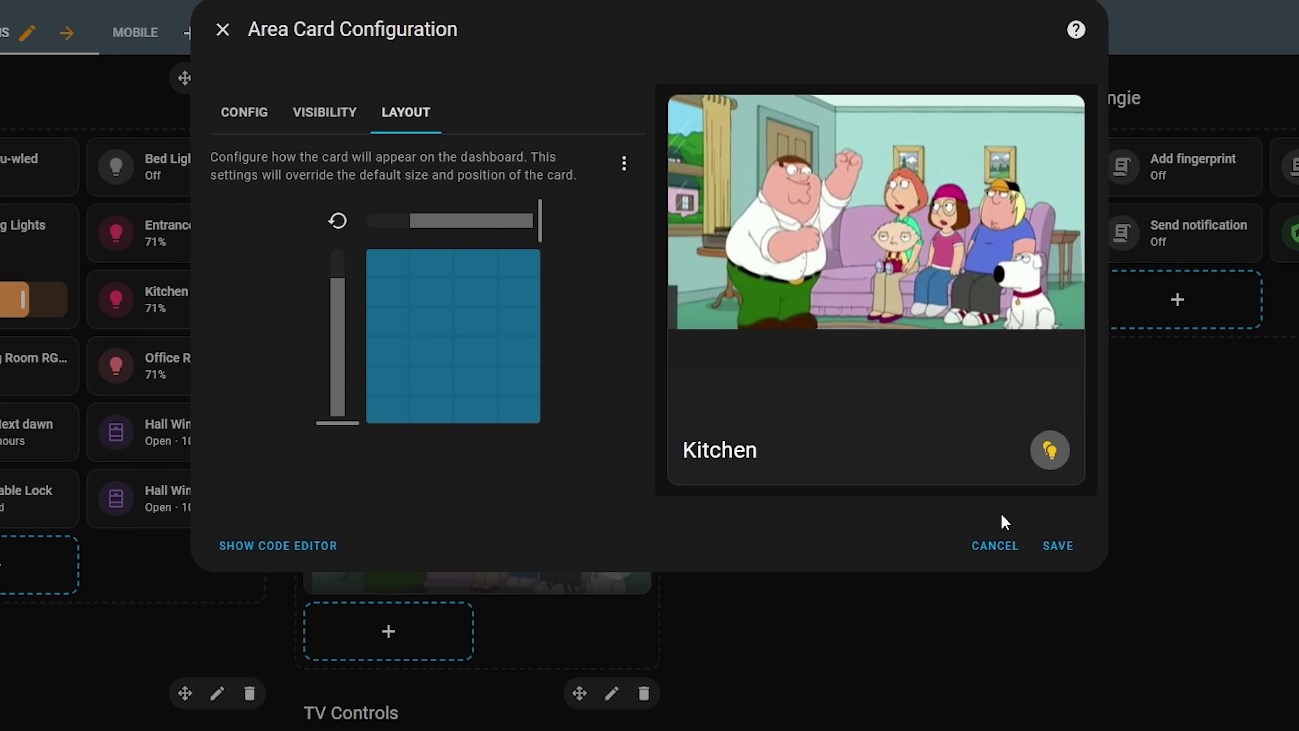
pyautogui.click(1054, 542)
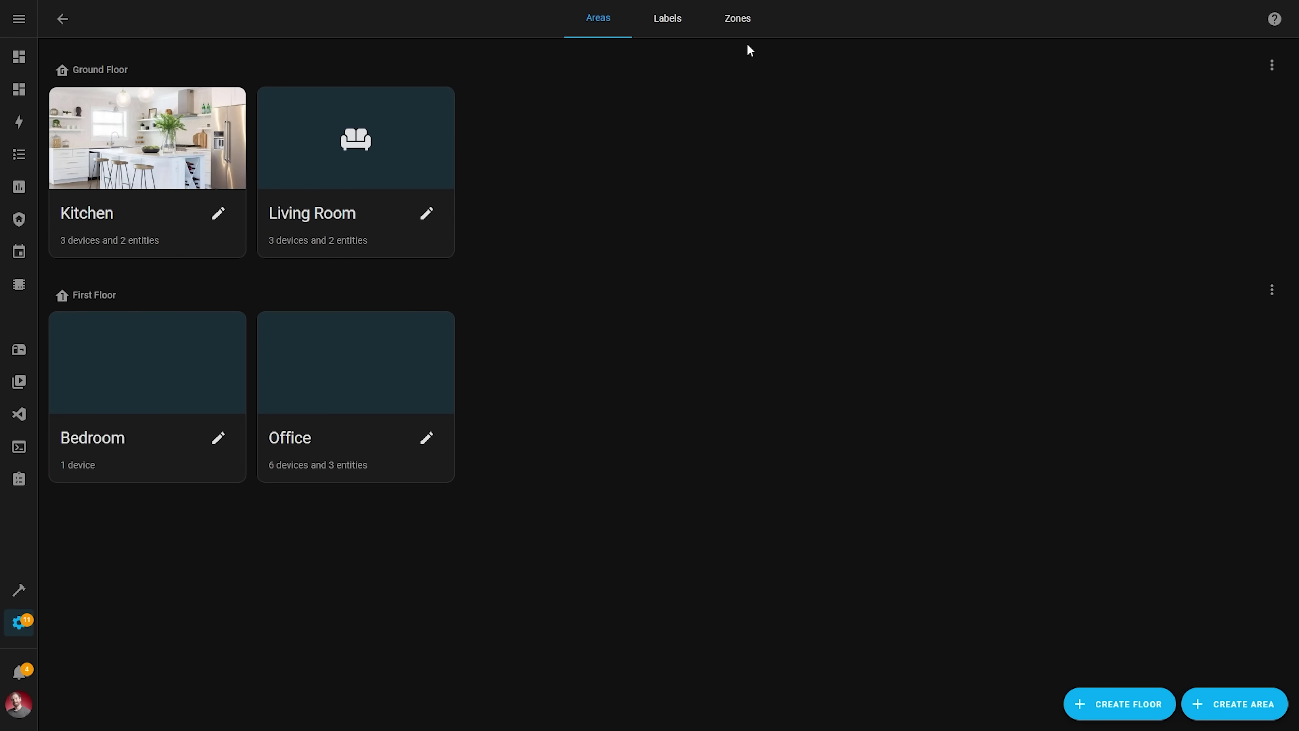
# Step: Enlarge the Home zone's radius on the zones map and in its Edit Home settings
pyautogui.click(741, 21)
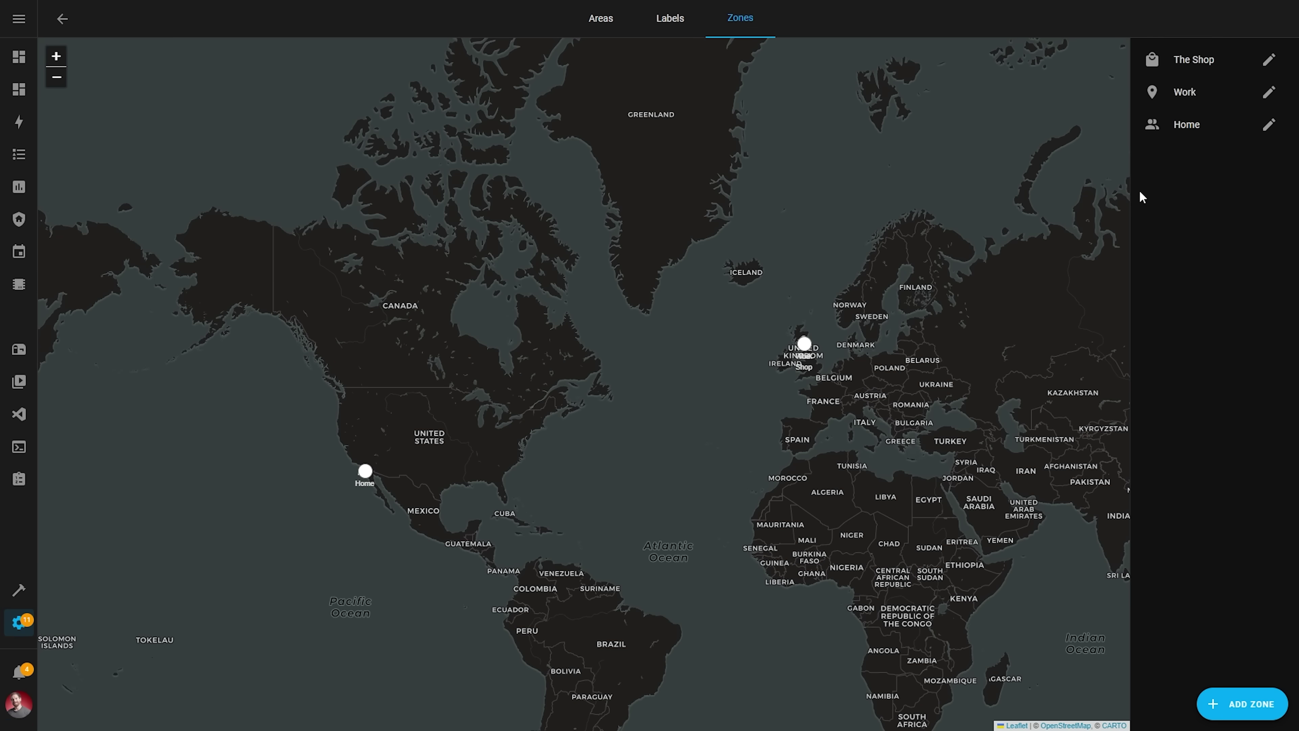
pyautogui.click(1186, 125)
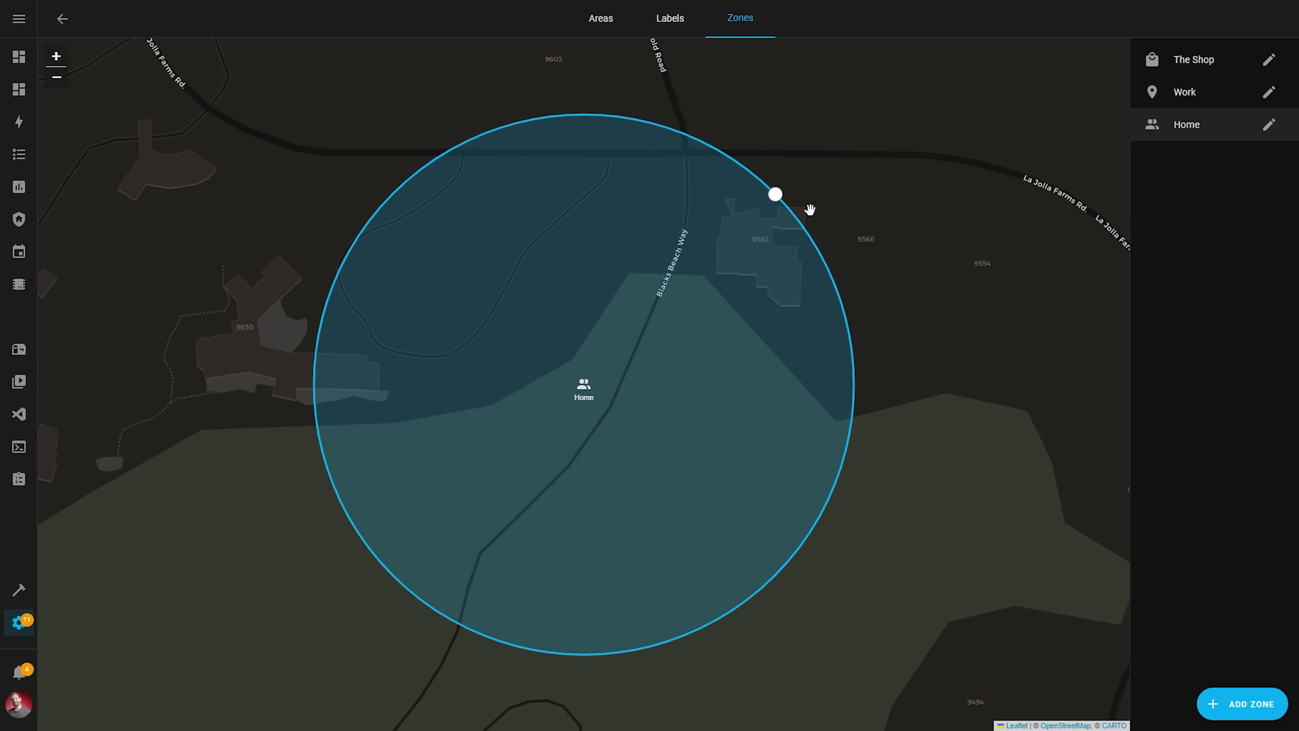
pyautogui.moveTo(775, 194); pyautogui.dragTo(915, 158)
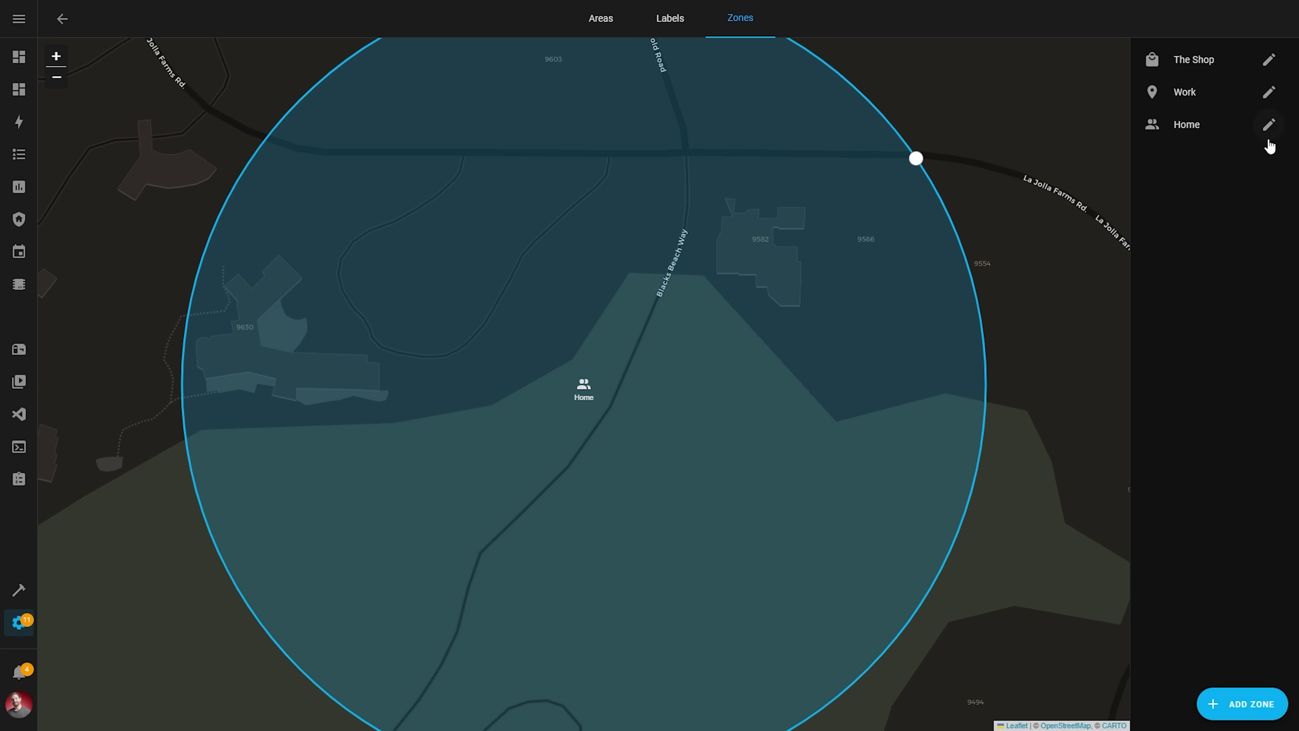
pyautogui.click(1268, 122)
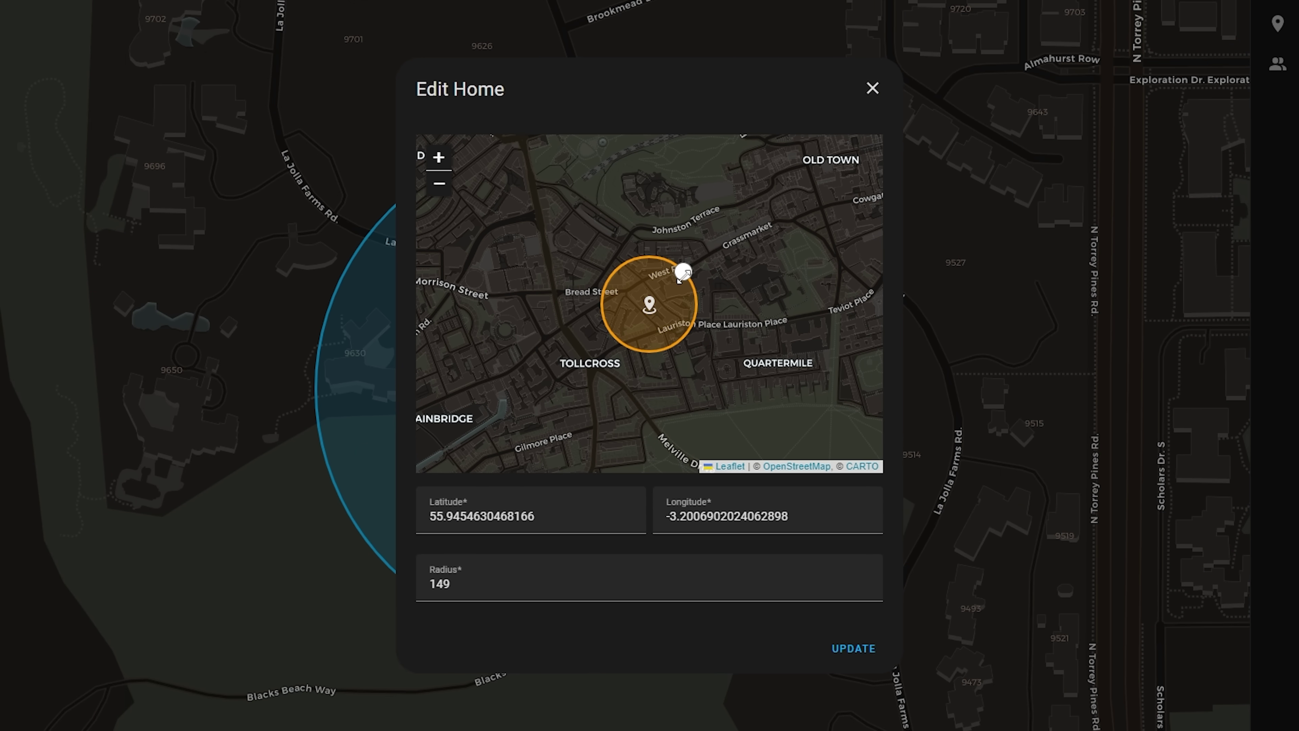
pyautogui.moveTo(684, 272)
pyautogui.mouseDown()
pyautogui.moveTo(717, 267)
pyautogui.moveTo(691, 280)
pyautogui.moveTo(703, 275)
pyautogui.mouseUp()
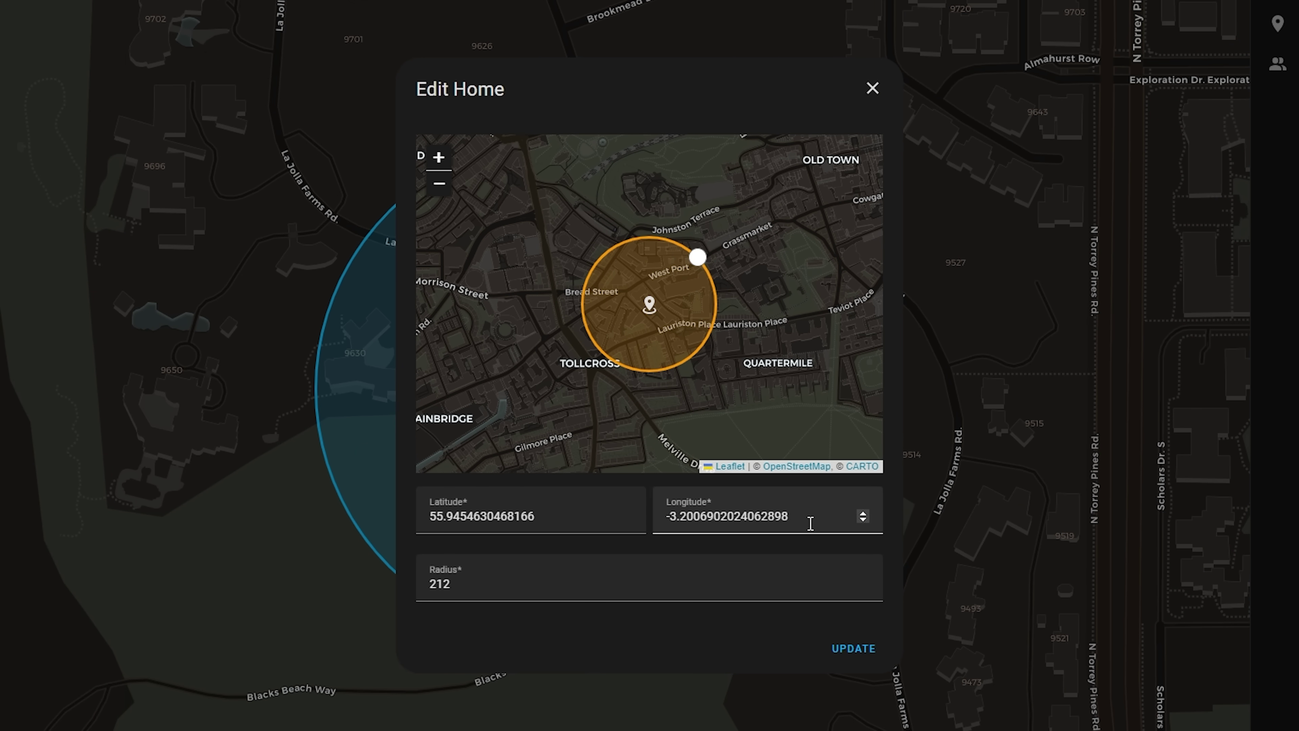
pyautogui.click(853, 648)
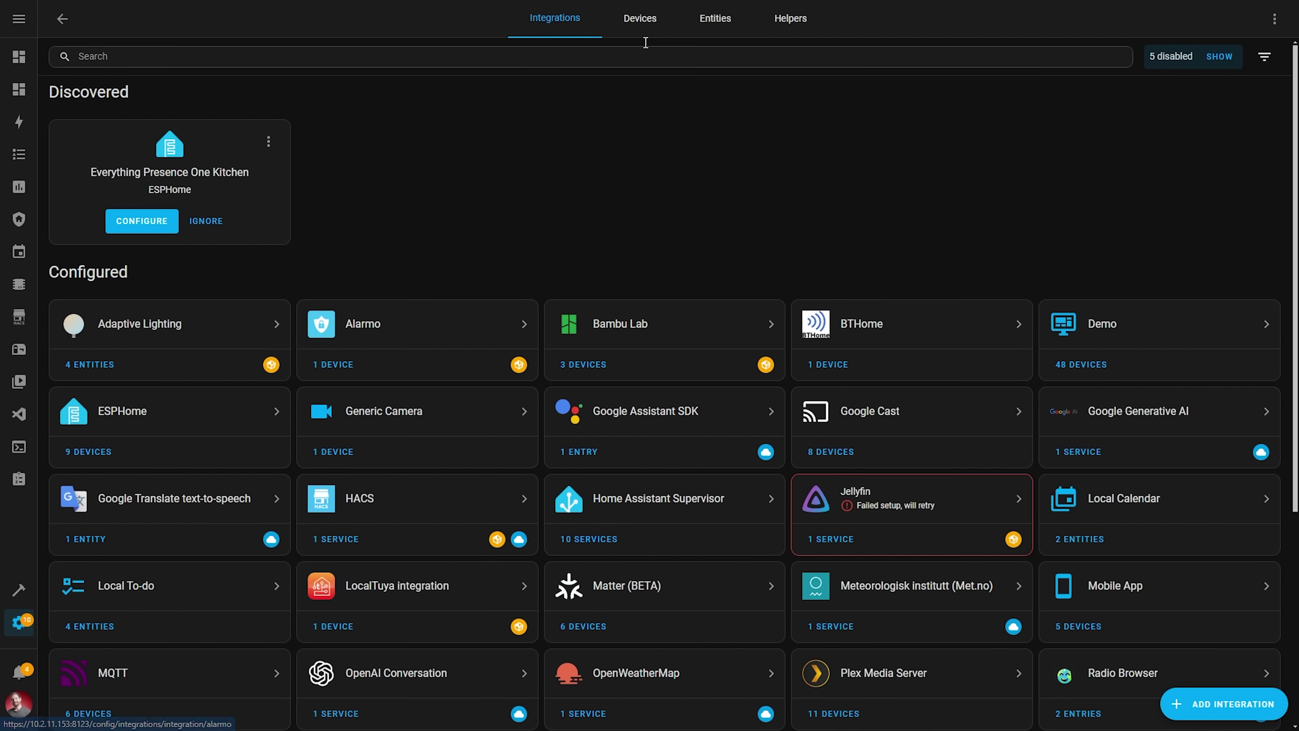
# Step: Hide the Manufacturer, Model, Area and Battery columns in the Devices table
pyautogui.click(629, 23)
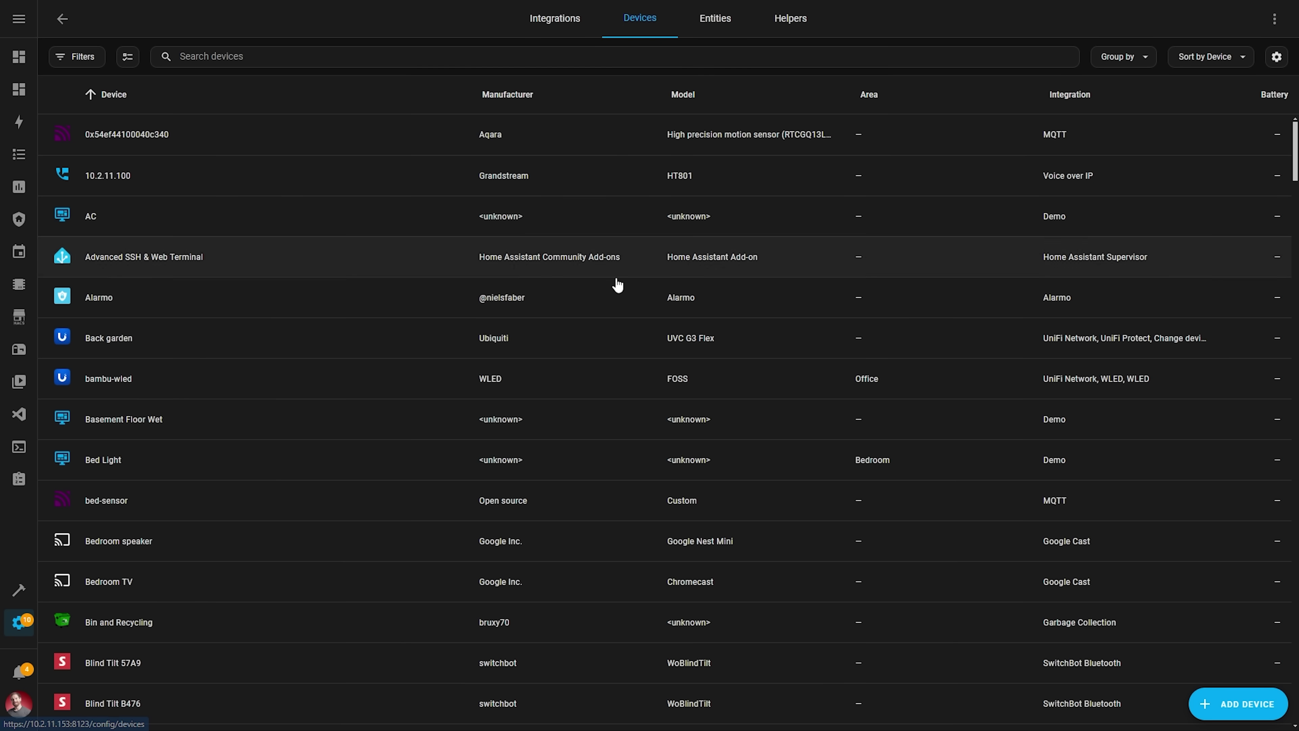
pyautogui.scroll(-1, 613, 528)
pyautogui.scroll(1, 615, 528)
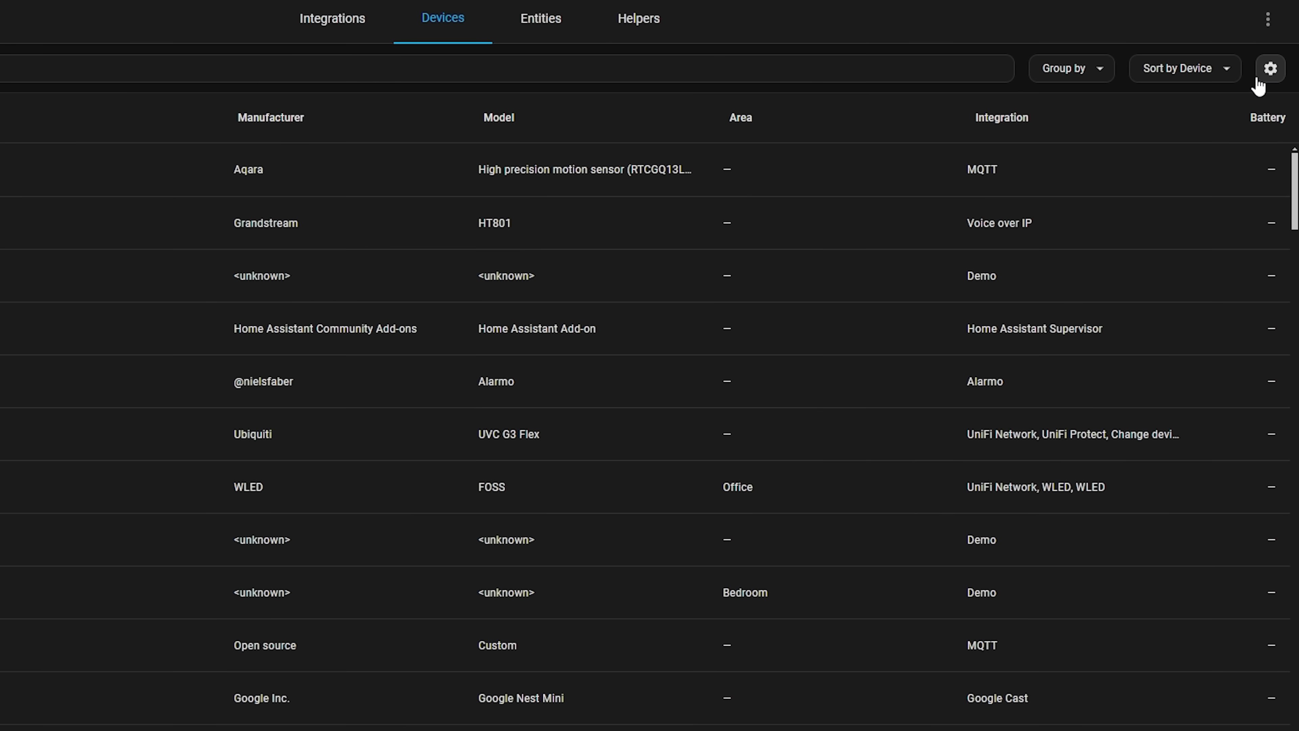
pyautogui.click(1270, 81)
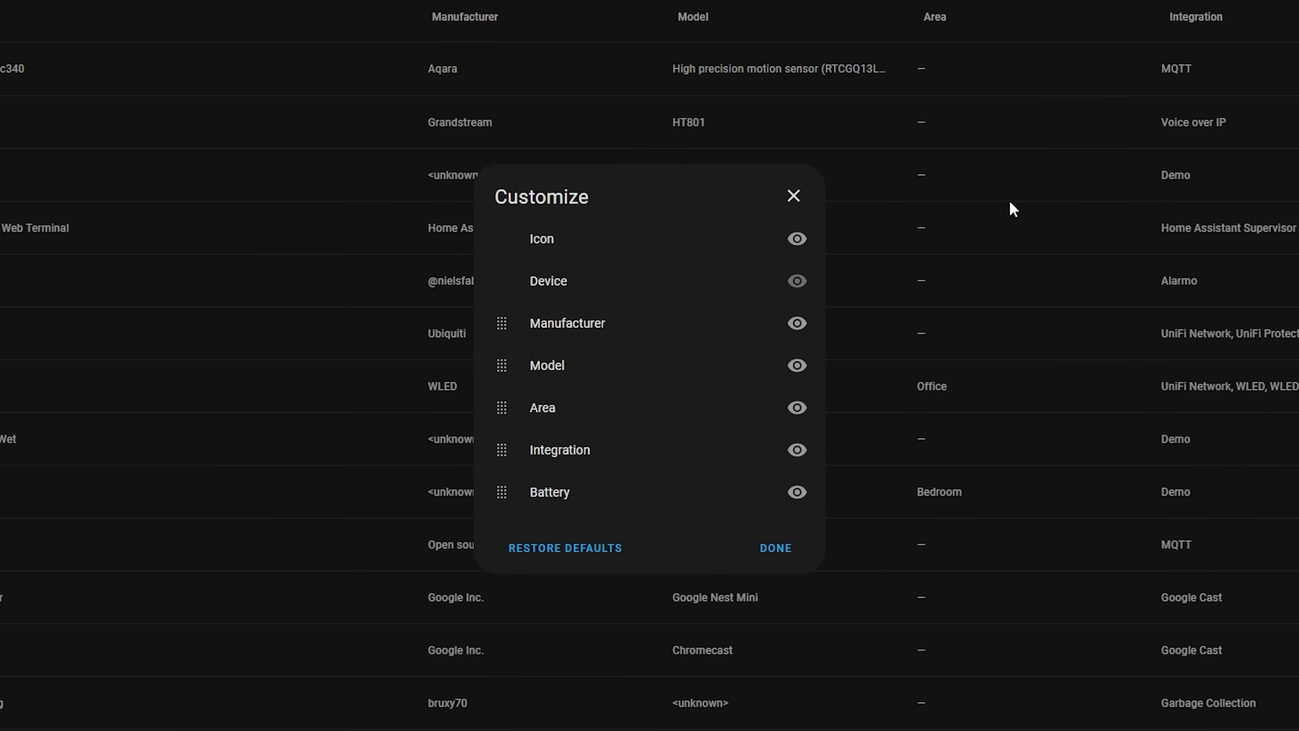
pyautogui.click(802, 322)
pyautogui.click(801, 363)
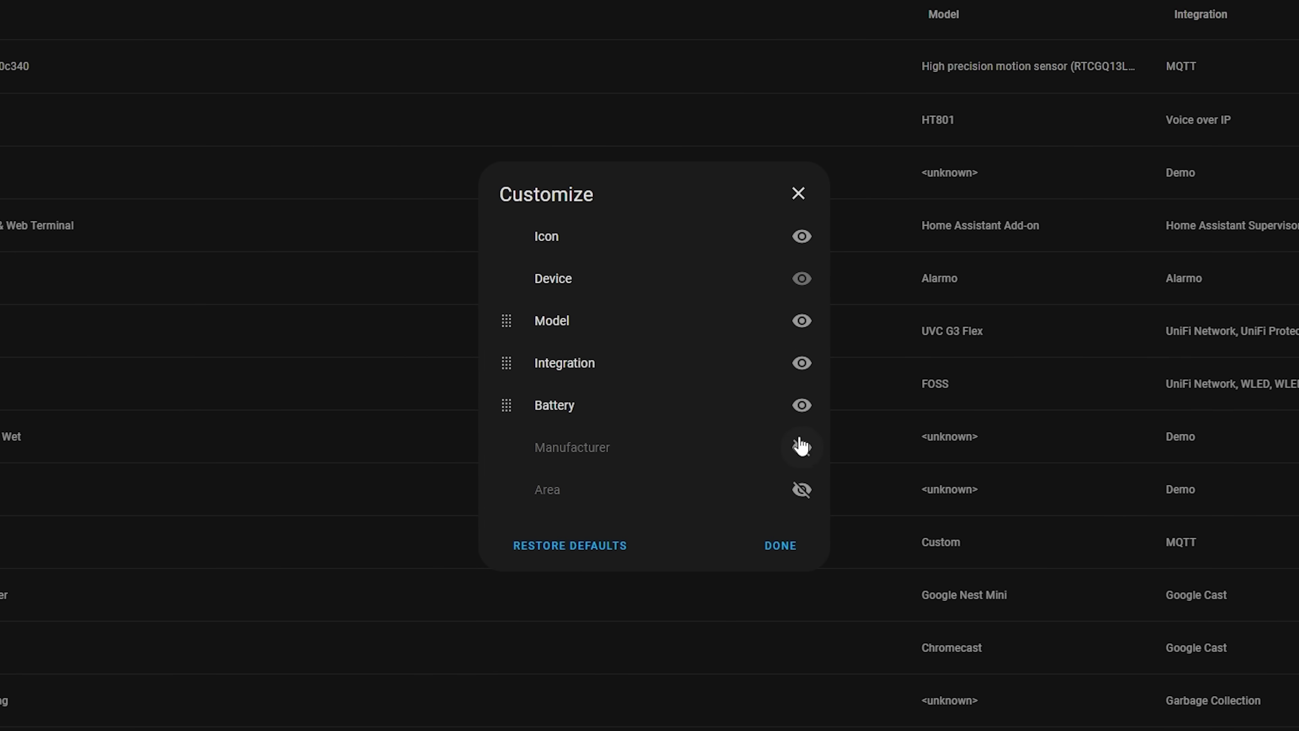
pyautogui.click(801, 446)
pyautogui.click(810, 382)
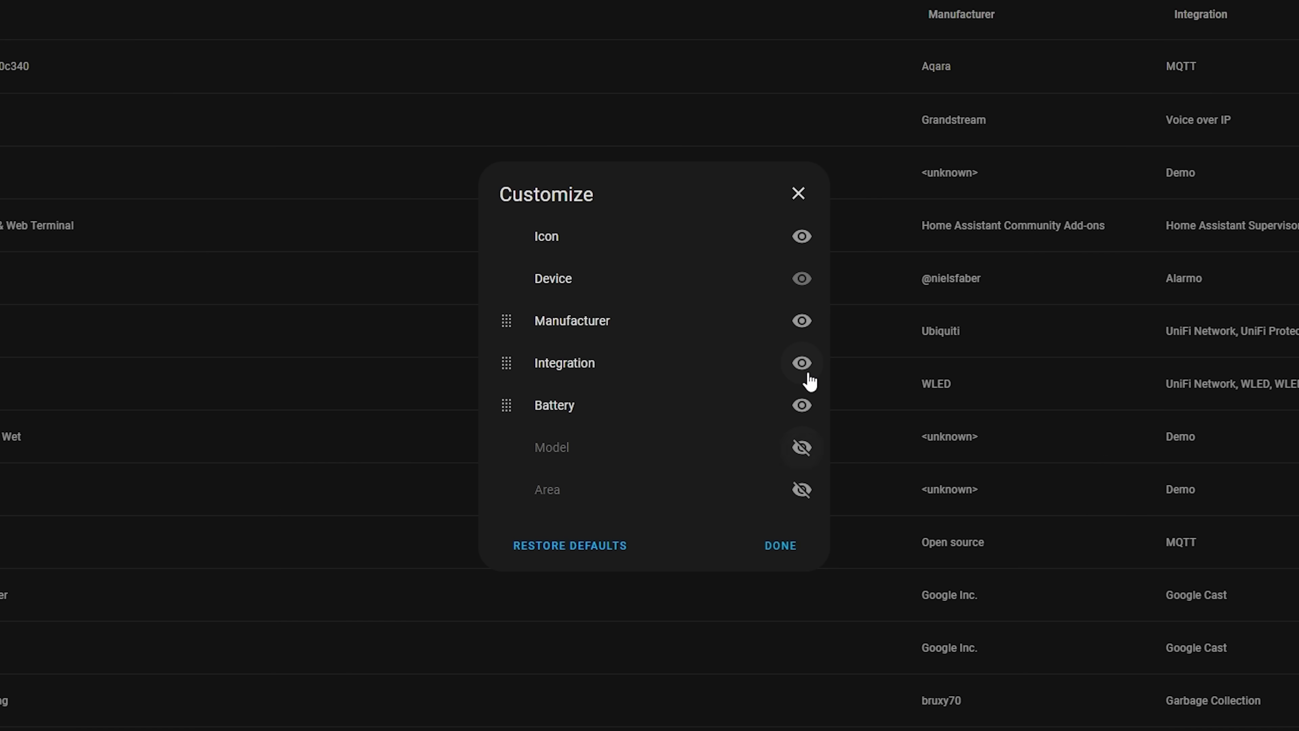
pyautogui.click(801, 406)
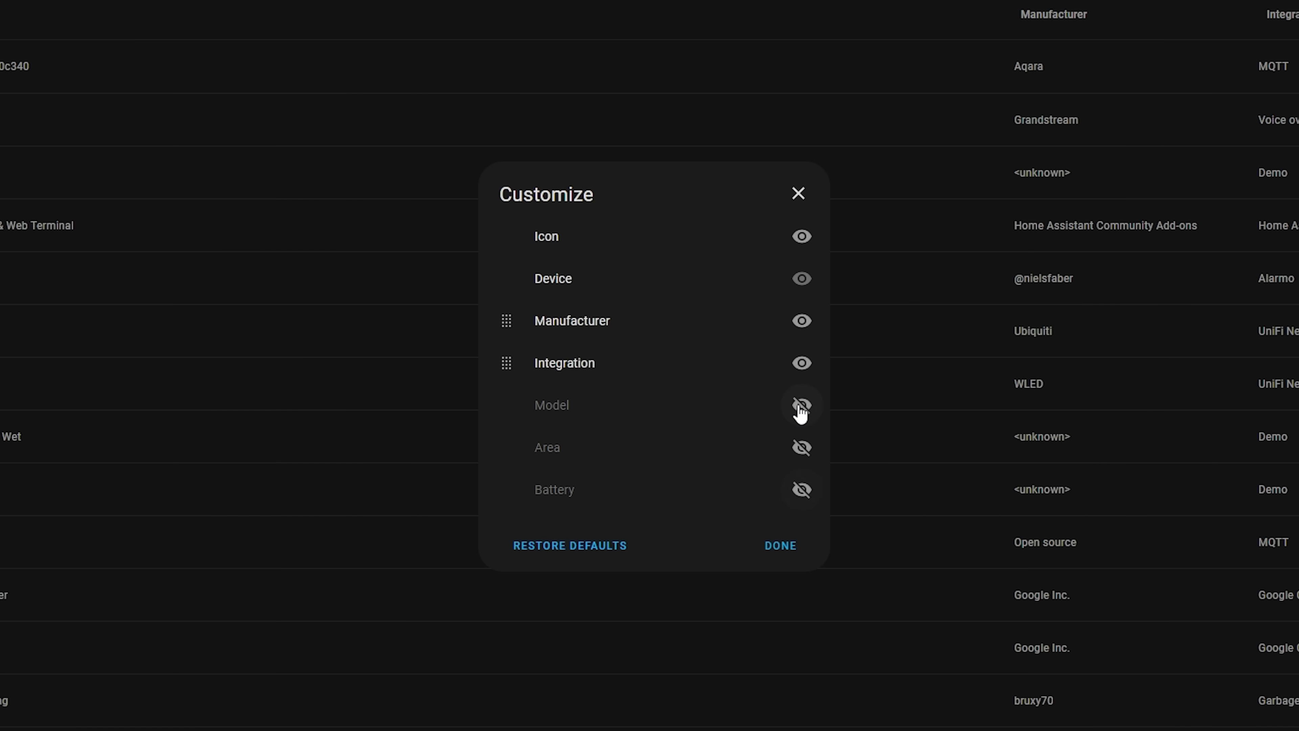
pyautogui.click(801, 340)
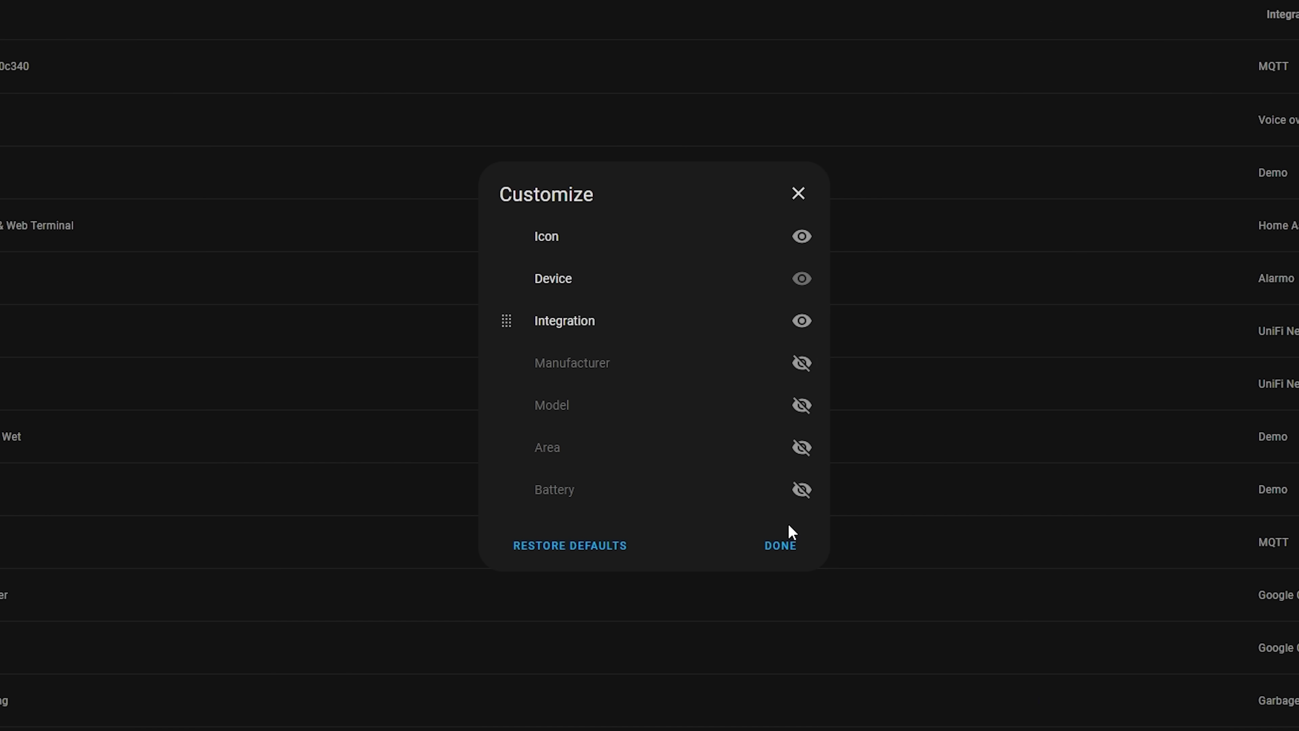
pyautogui.click(780, 546)
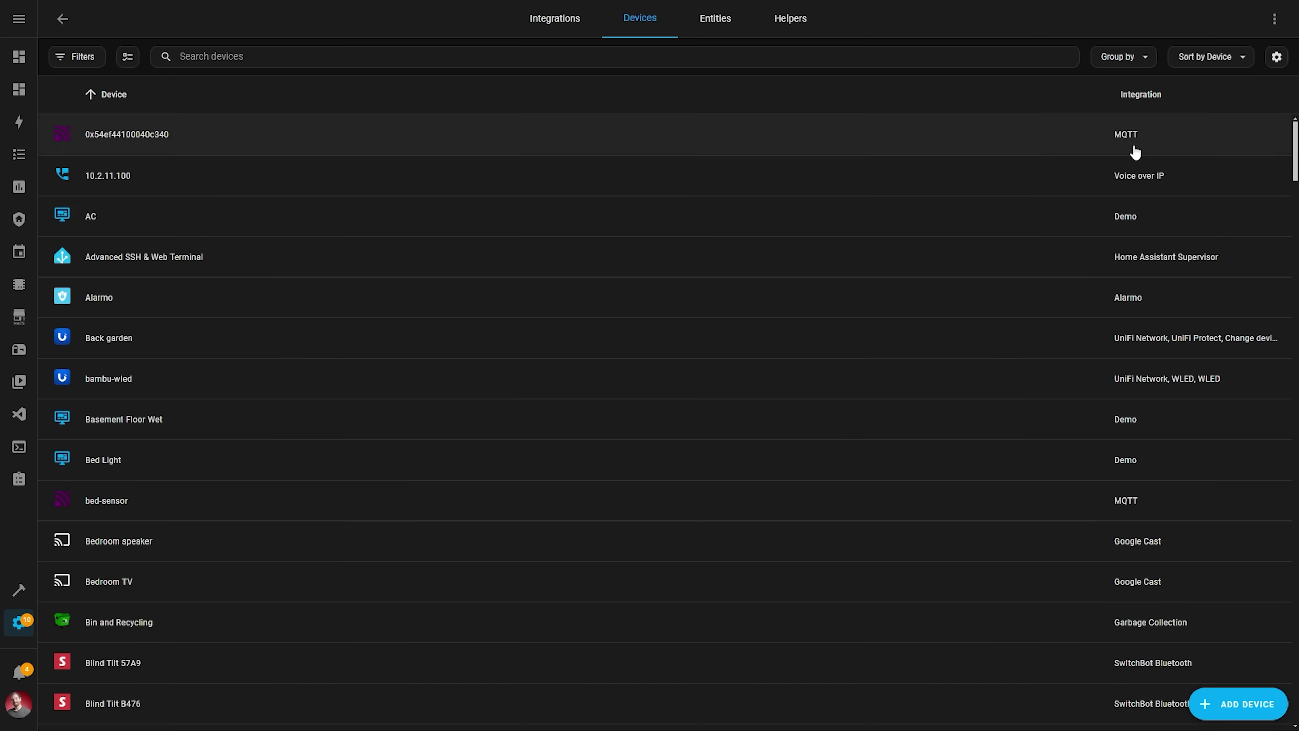
# Step: Show the Manufacturer and Model columns again, moving Manufacturer below Integration
pyautogui.scroll(-15, 1044, 455)
pyautogui.scroll(5, 1046, 459)
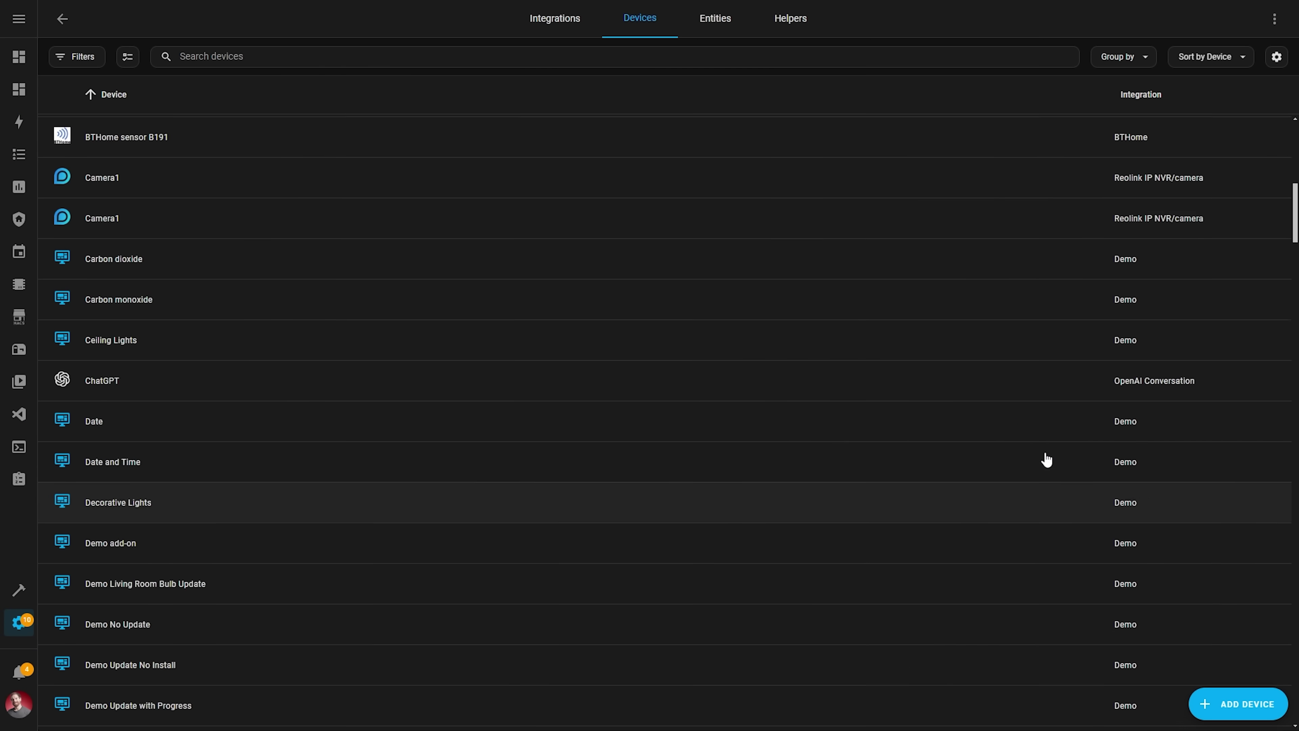
pyautogui.scroll(6, 1046, 459)
pyautogui.click(1276, 57)
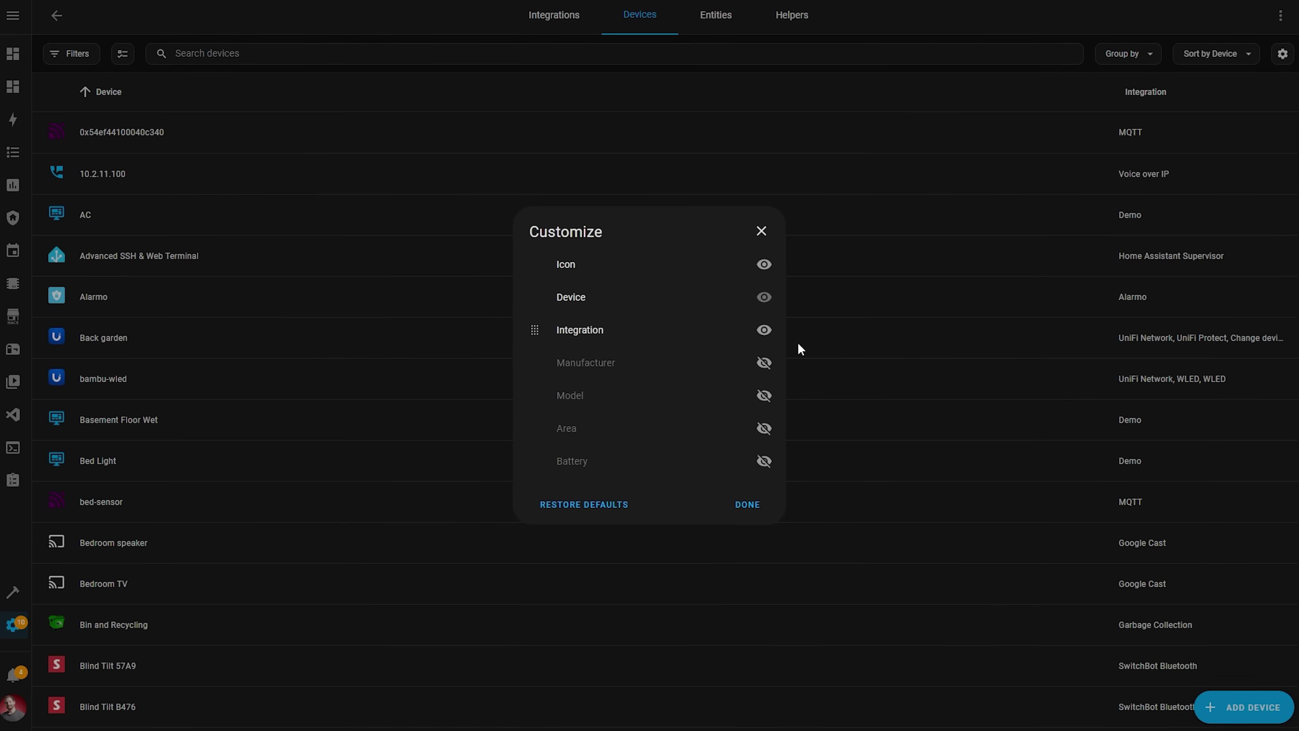
pyautogui.moveTo(506, 321); pyautogui.dragTo(515, 261)
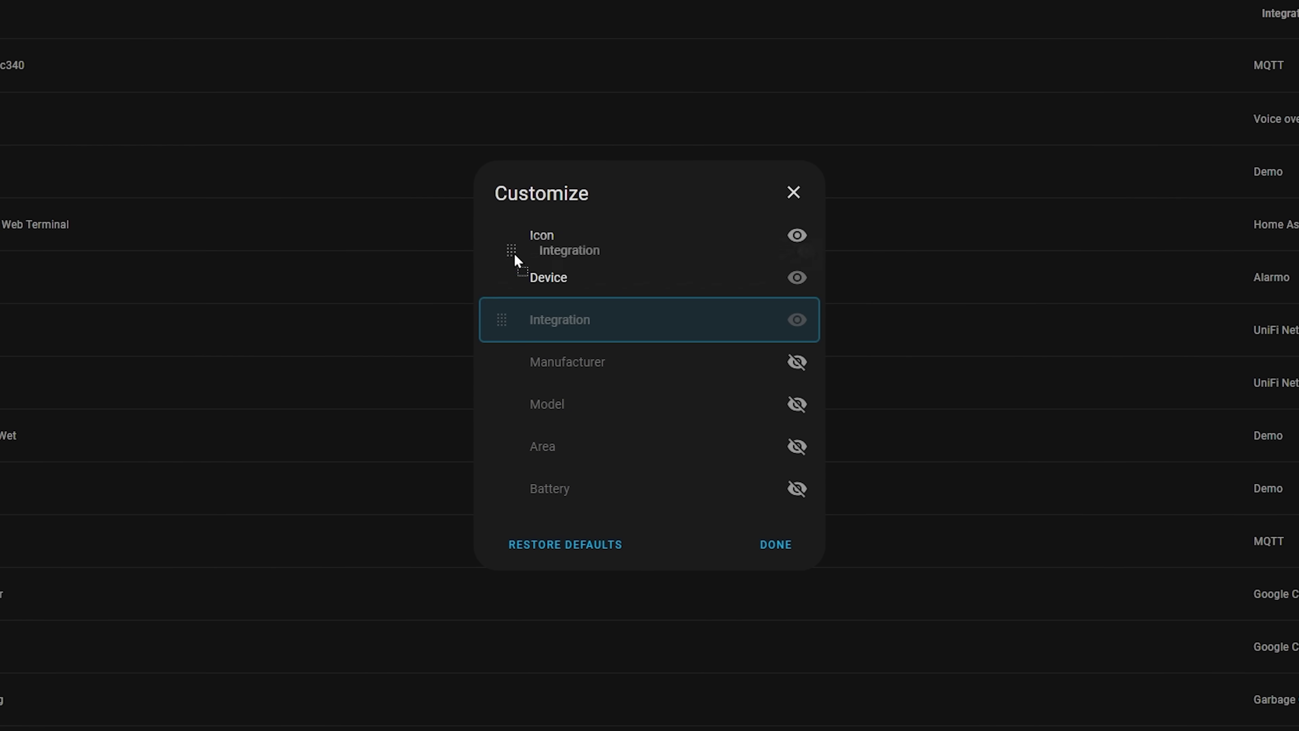
pyautogui.click(798, 363)
pyautogui.click(798, 402)
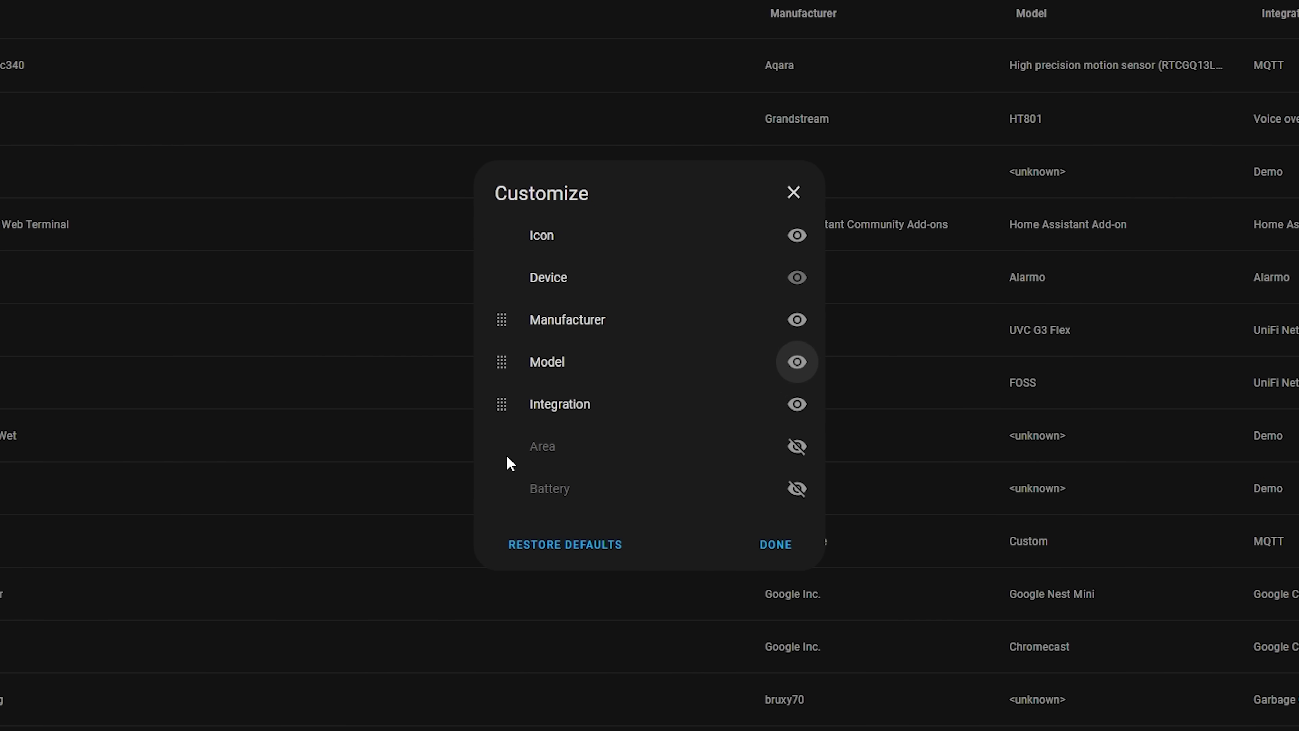
pyautogui.moveTo(502, 316); pyautogui.dragTo(521, 392)
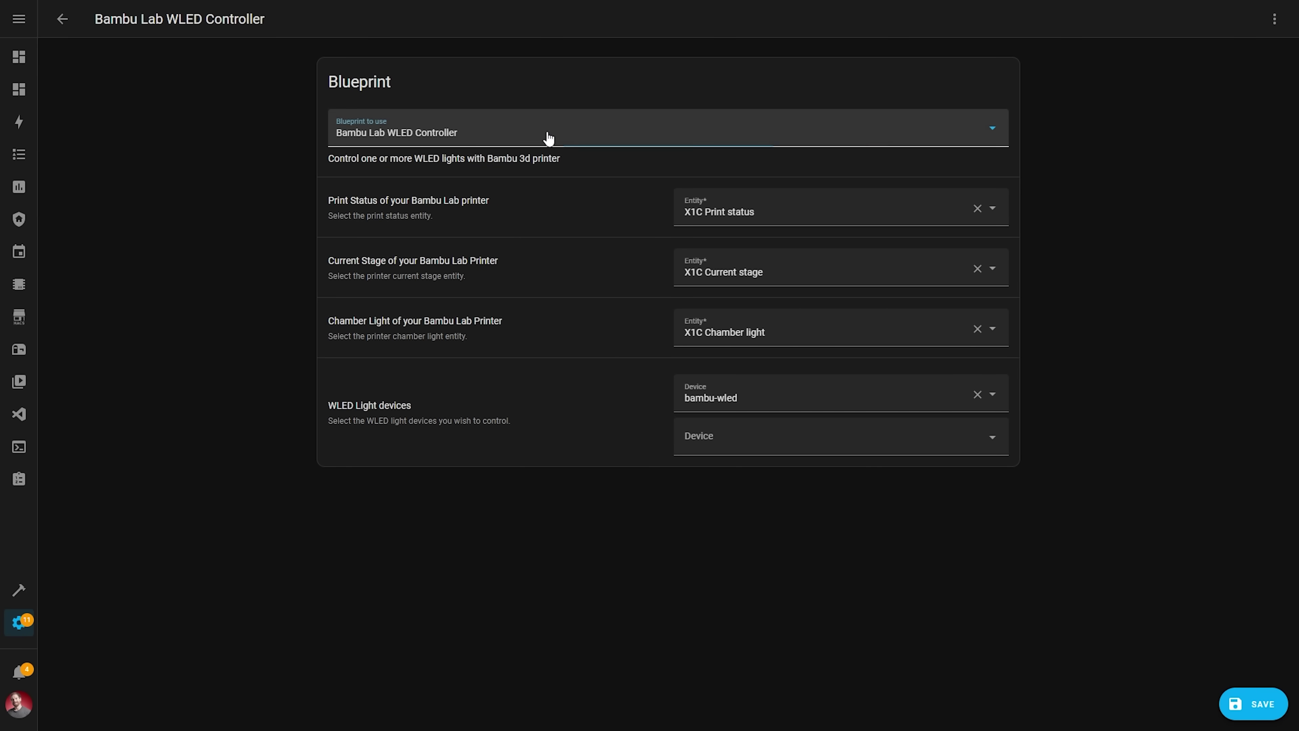
# Step: Check the blueprint list, then choose Take control from the automation's overflow menu
pyautogui.click(549, 138)
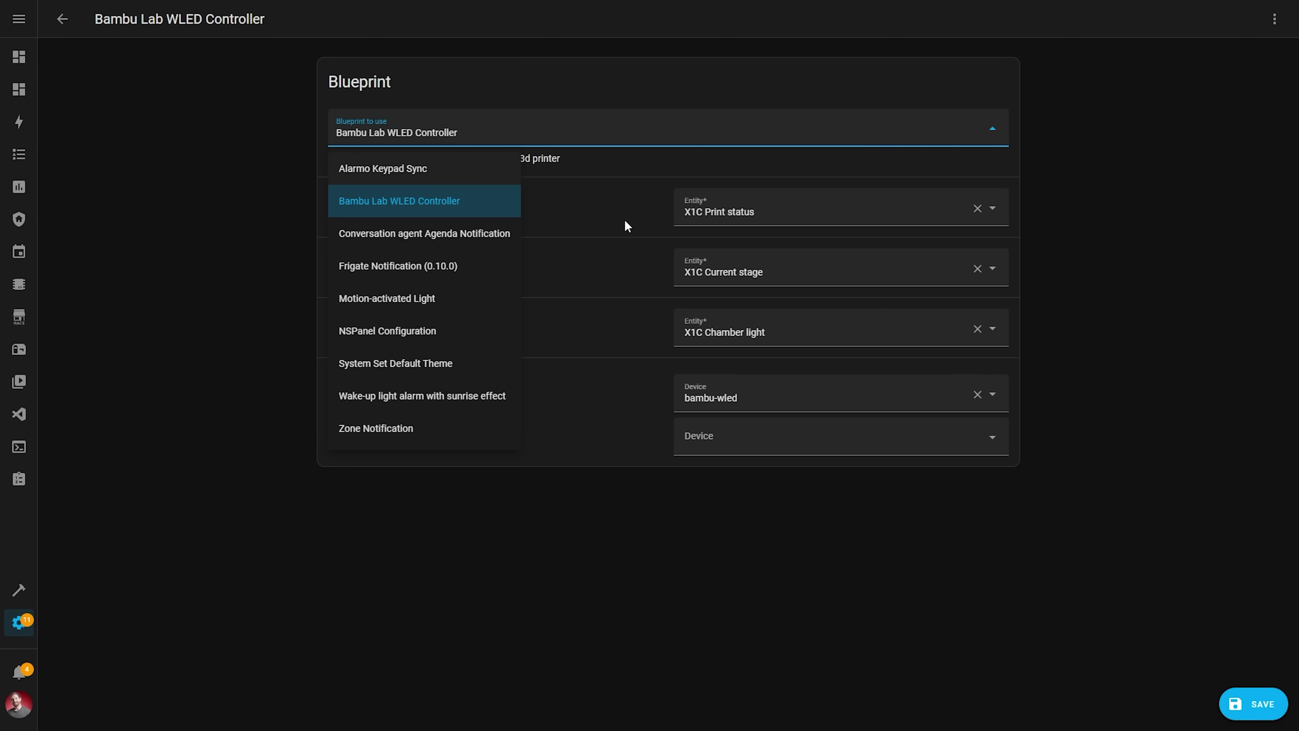
pyautogui.click(1112, 162)
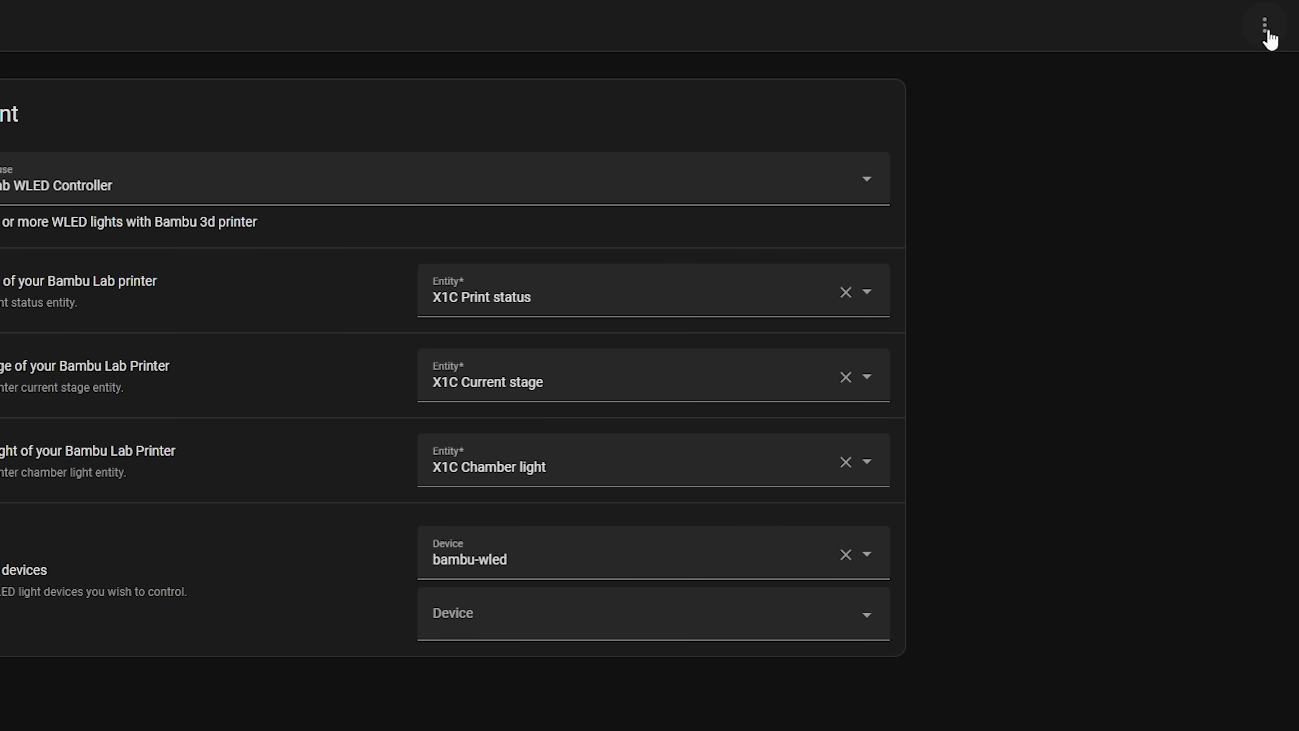
pyautogui.click(1274, 19)
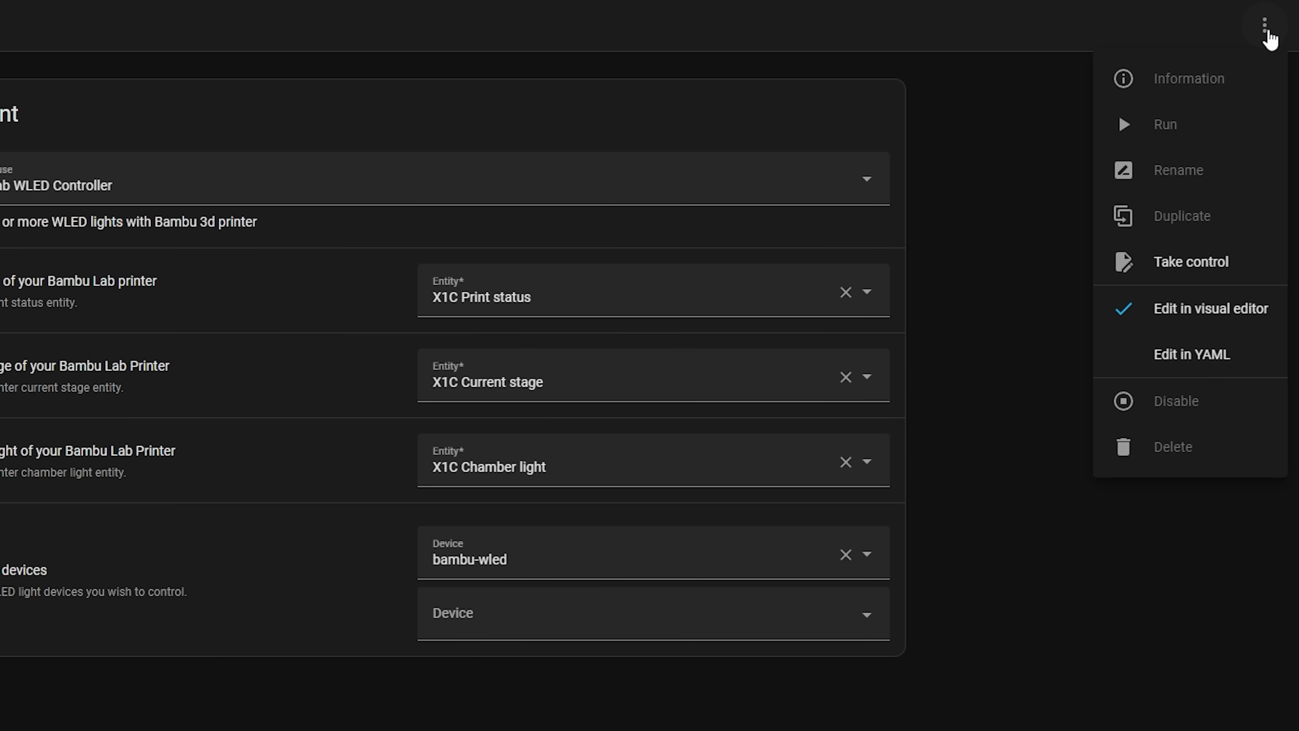
pyautogui.click(1196, 281)
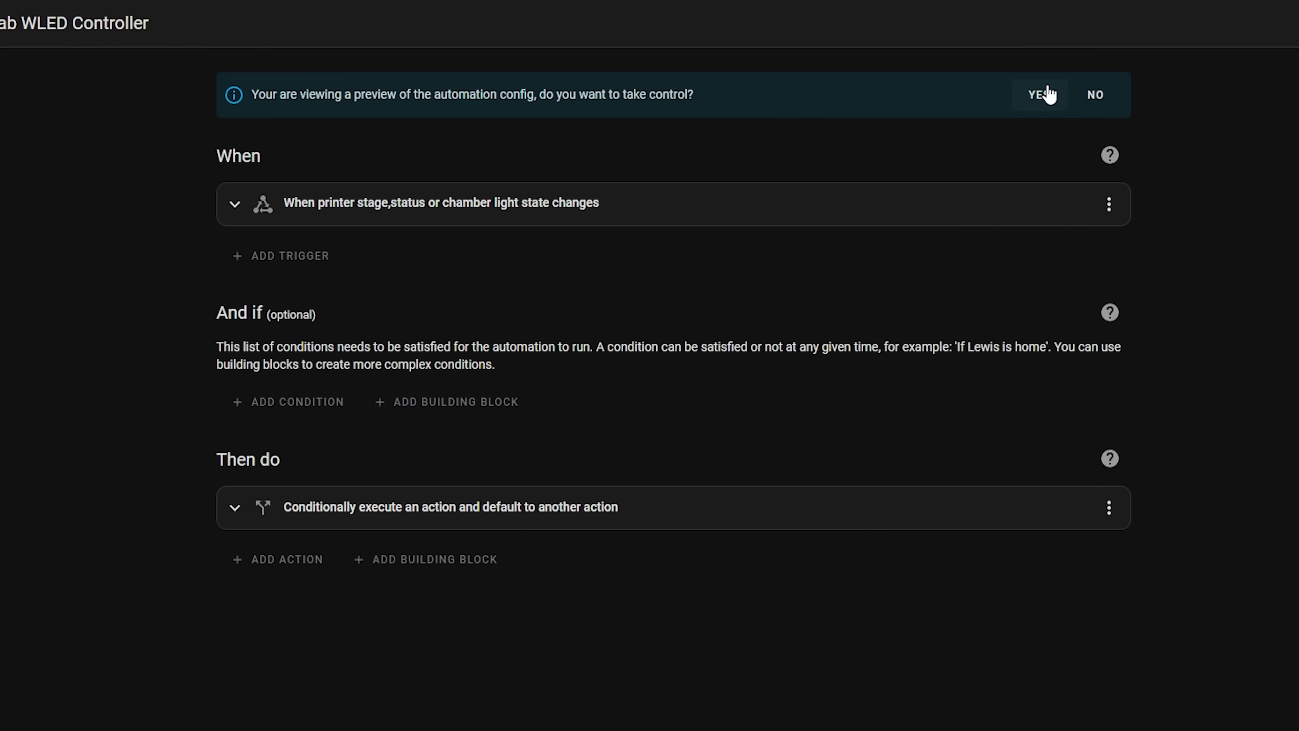
# Step: Confirm taking control, then add a Light: Toggle action targeting Ceiling Lights
pyautogui.click(1041, 94)
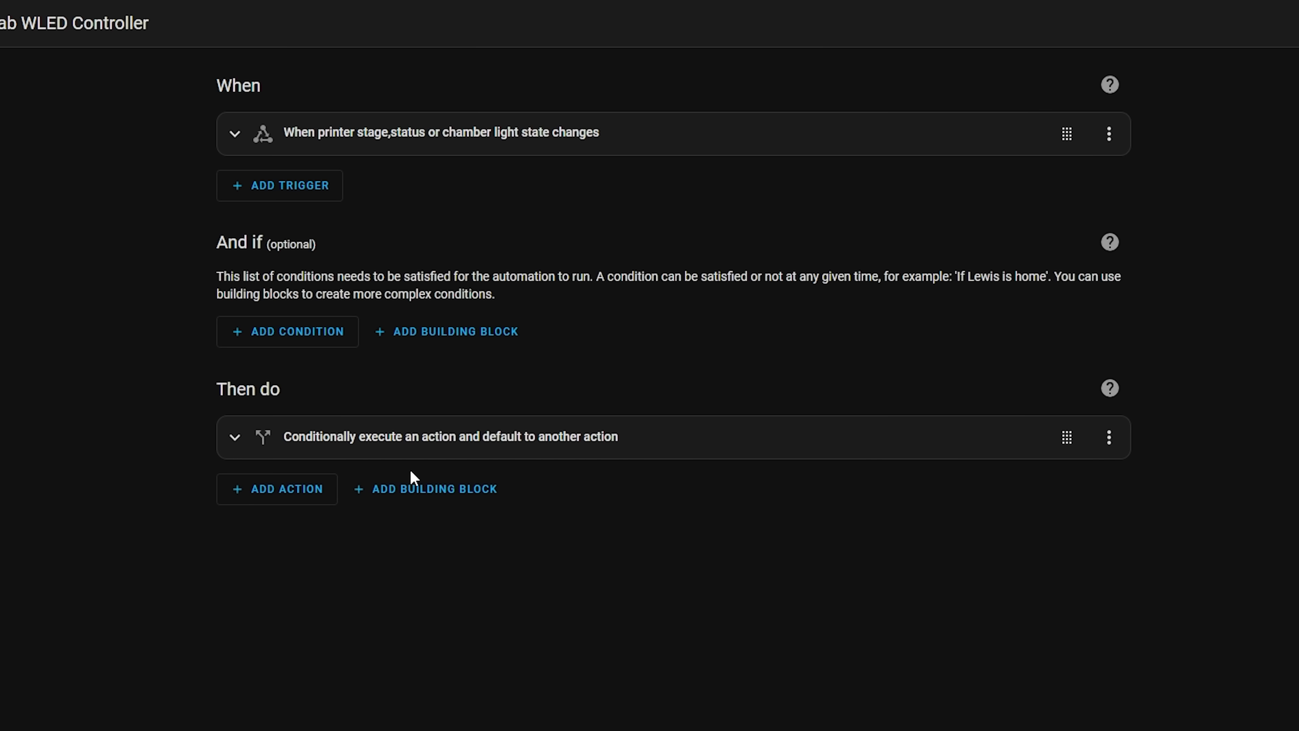
pyautogui.scroll(-2, 310, 473)
pyautogui.click(308, 430)
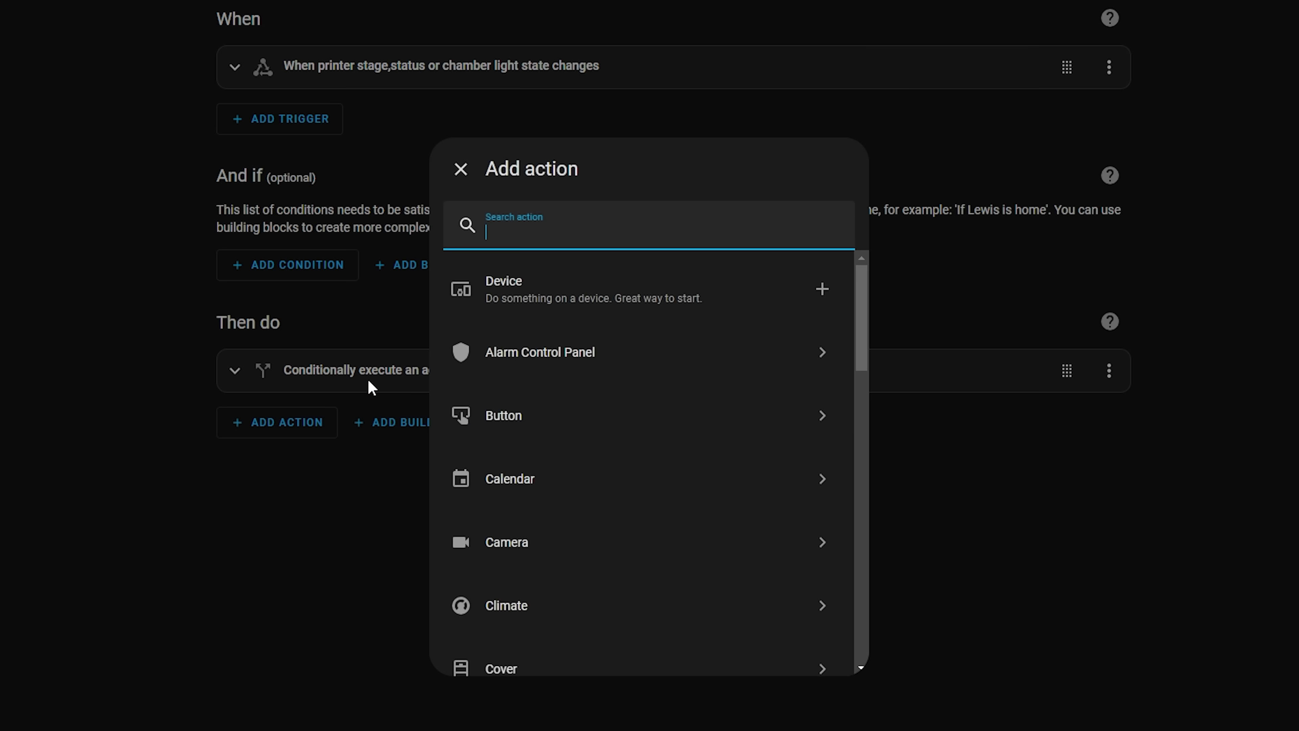
pyautogui.write('light')
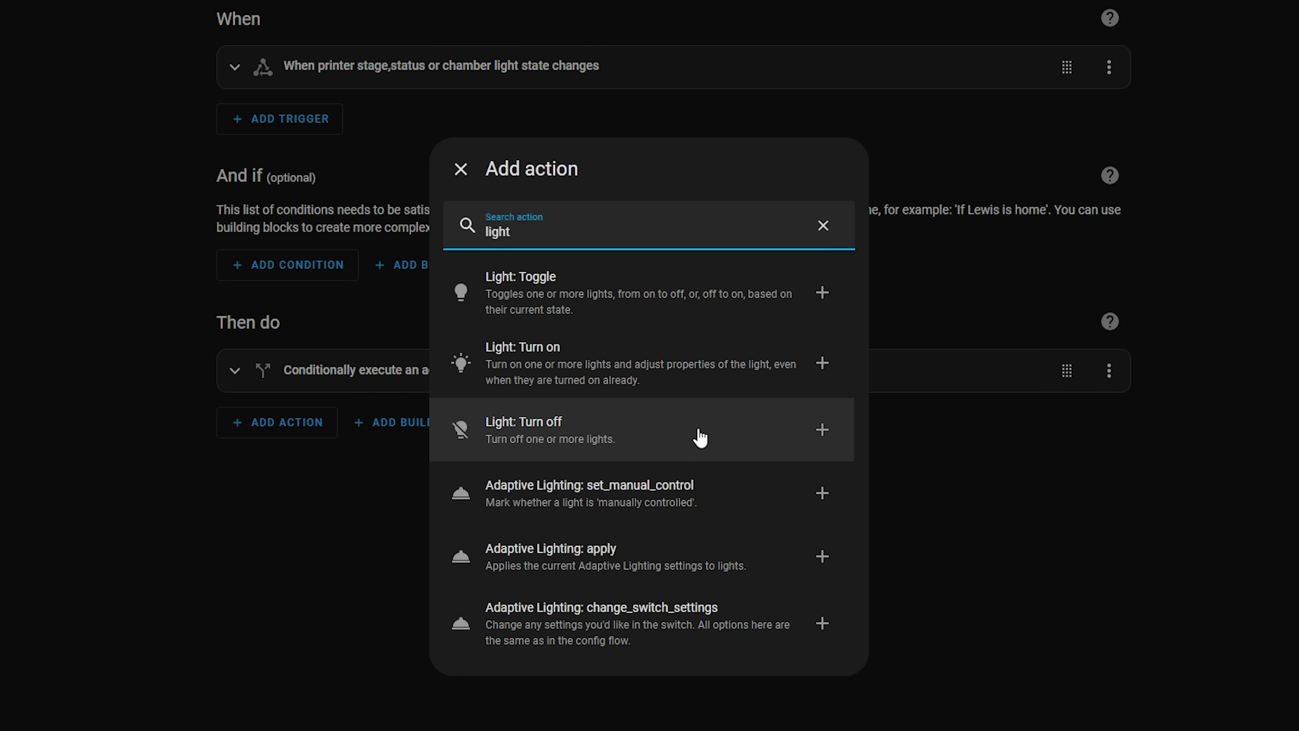
pyautogui.click(645, 286)
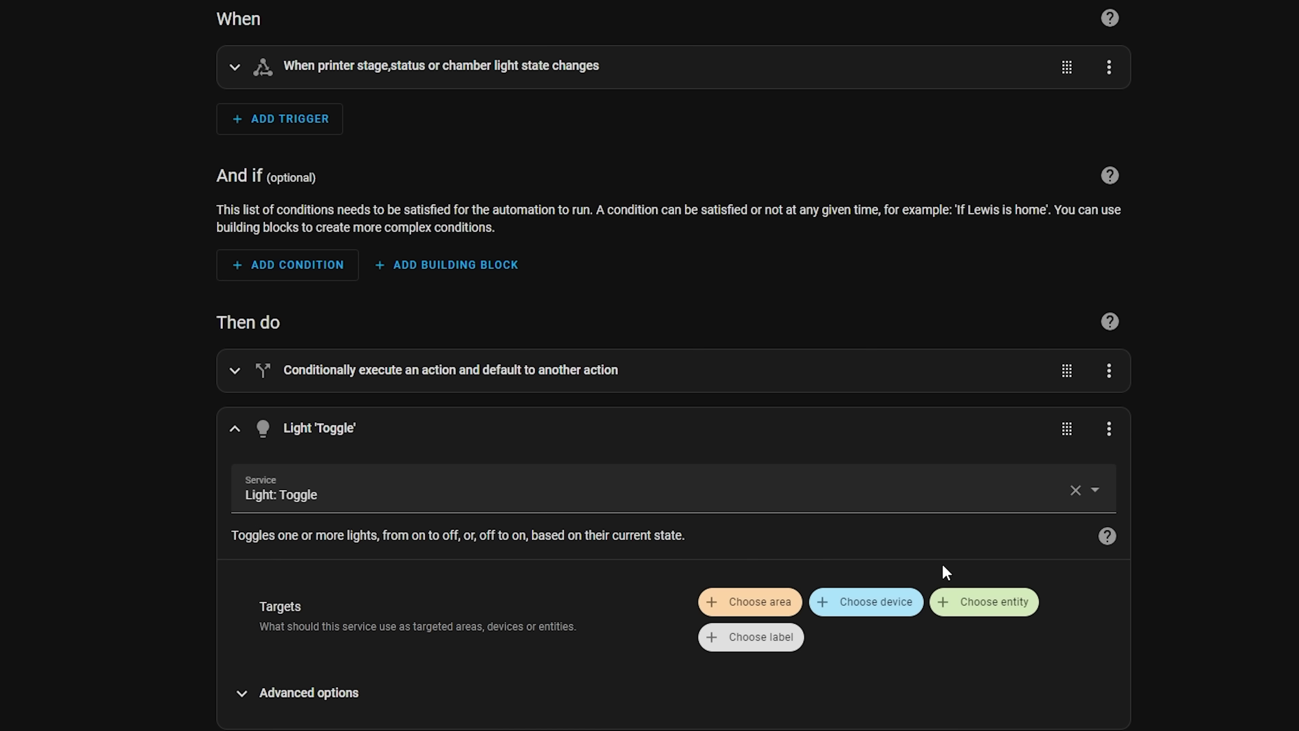
pyautogui.click(971, 601)
pyautogui.press('Down')
pyautogui.press('Down')
pyautogui.press('Down')
pyautogui.press('Down')
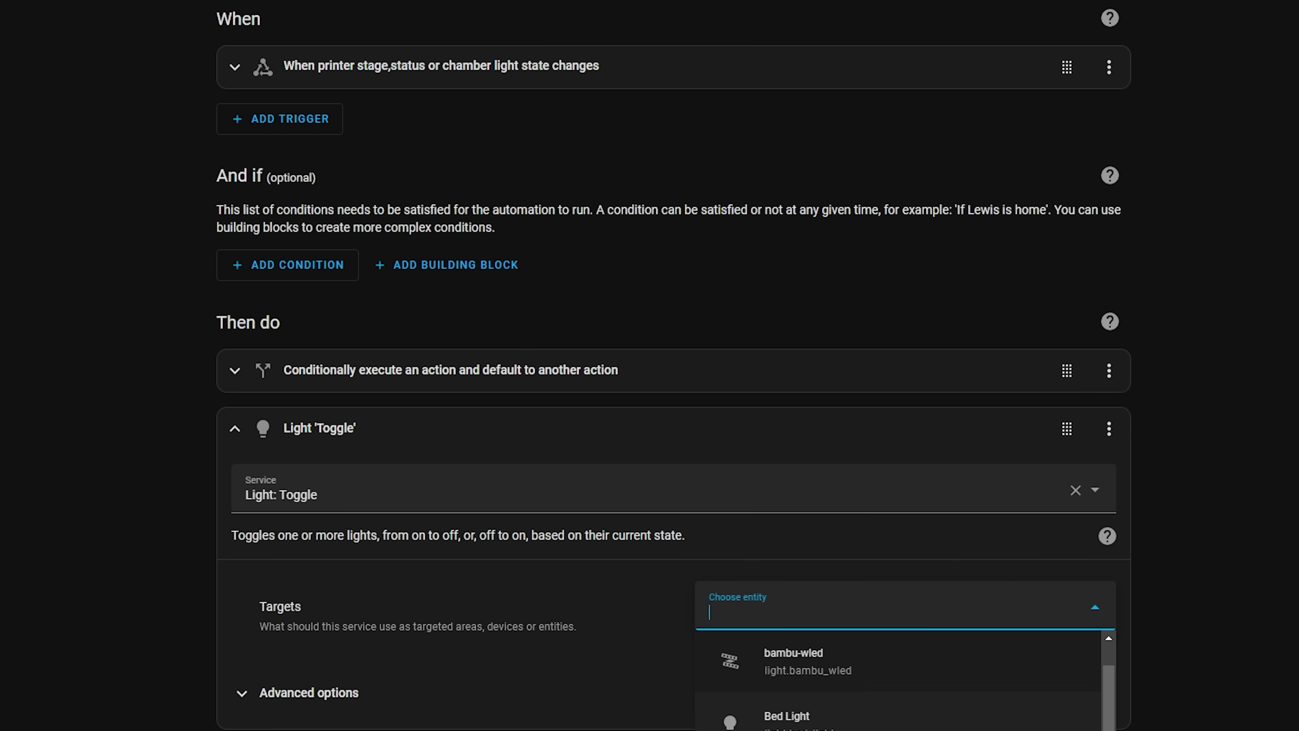
pyautogui.press('Return')
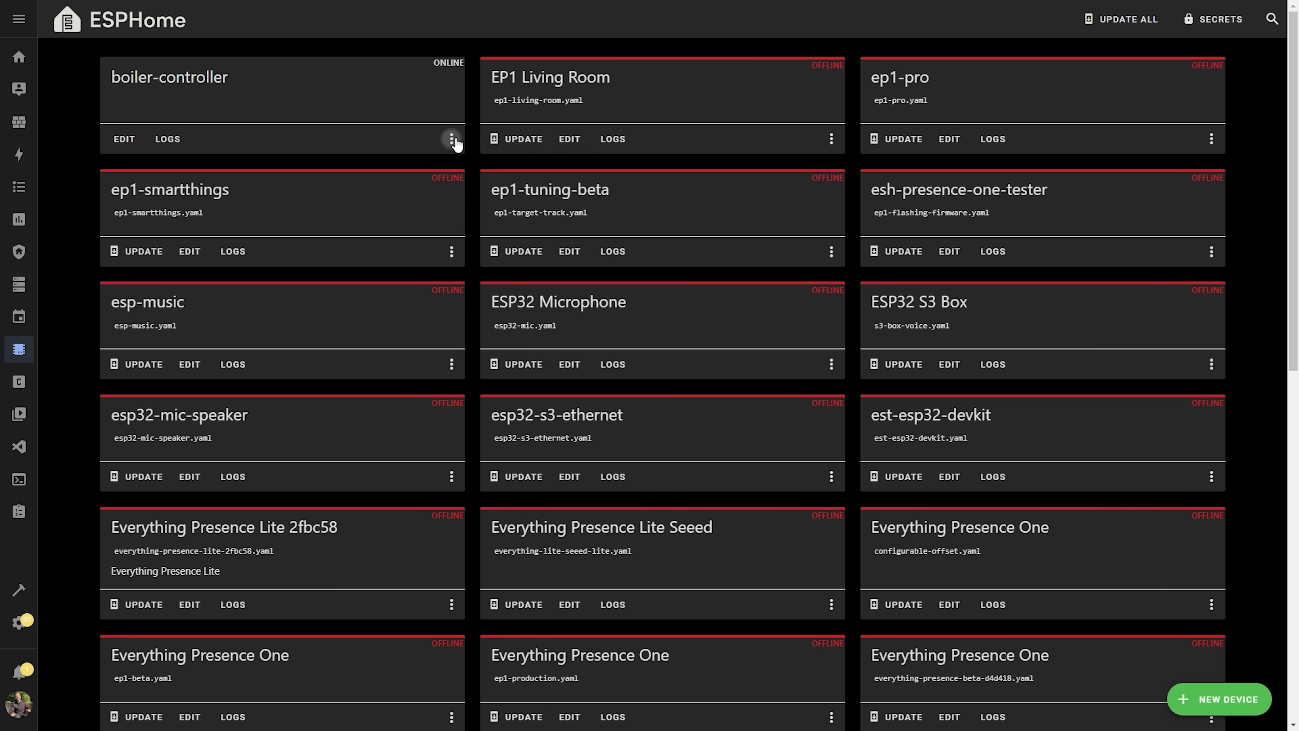
# Step: Leave the ESPHome device list and show all 14 pending updates from Settings
pyautogui.click(451, 139)
pyautogui.click(321, 106)
pyautogui.click(19, 625)
pyautogui.click(522, 353)
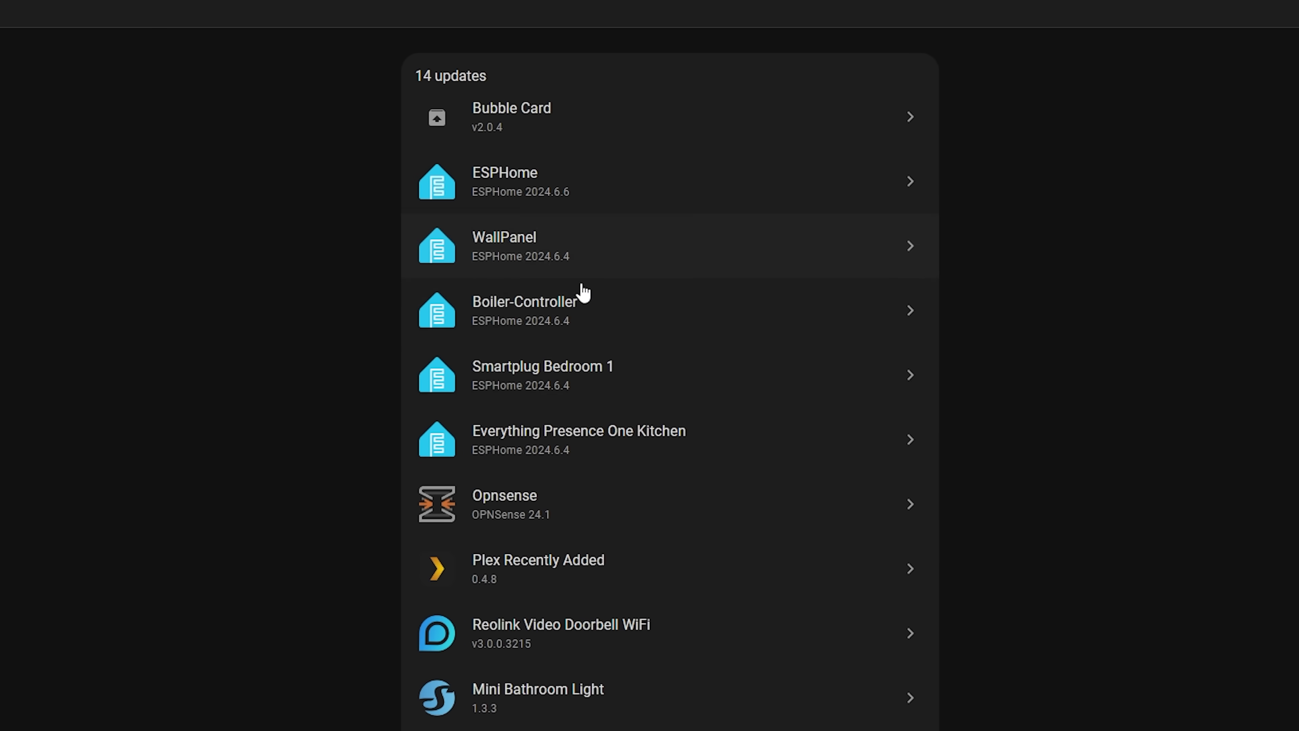
# Step: Install the ESPHome 2024.6.4 updates for Boiler-Controller and Everything Presence One Kitchen
pyautogui.click(588, 300)
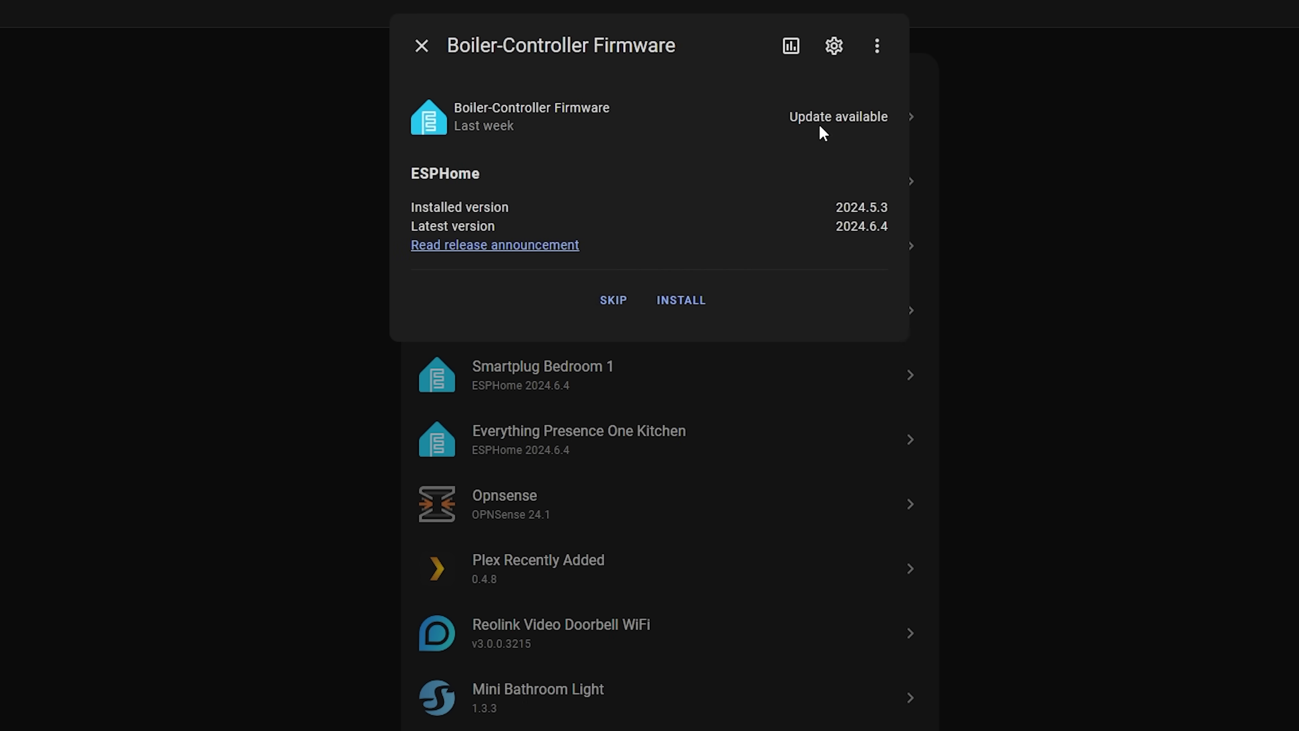
pyautogui.click(682, 301)
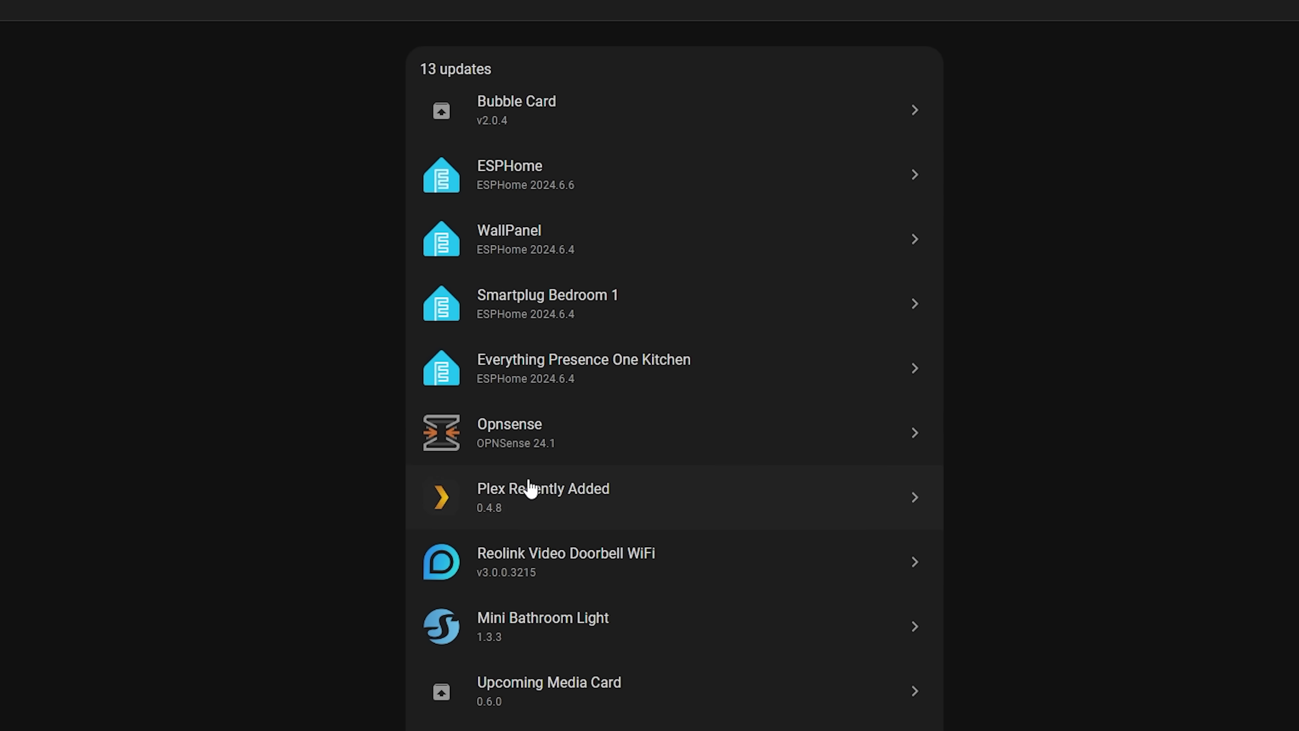
pyautogui.click(736, 379)
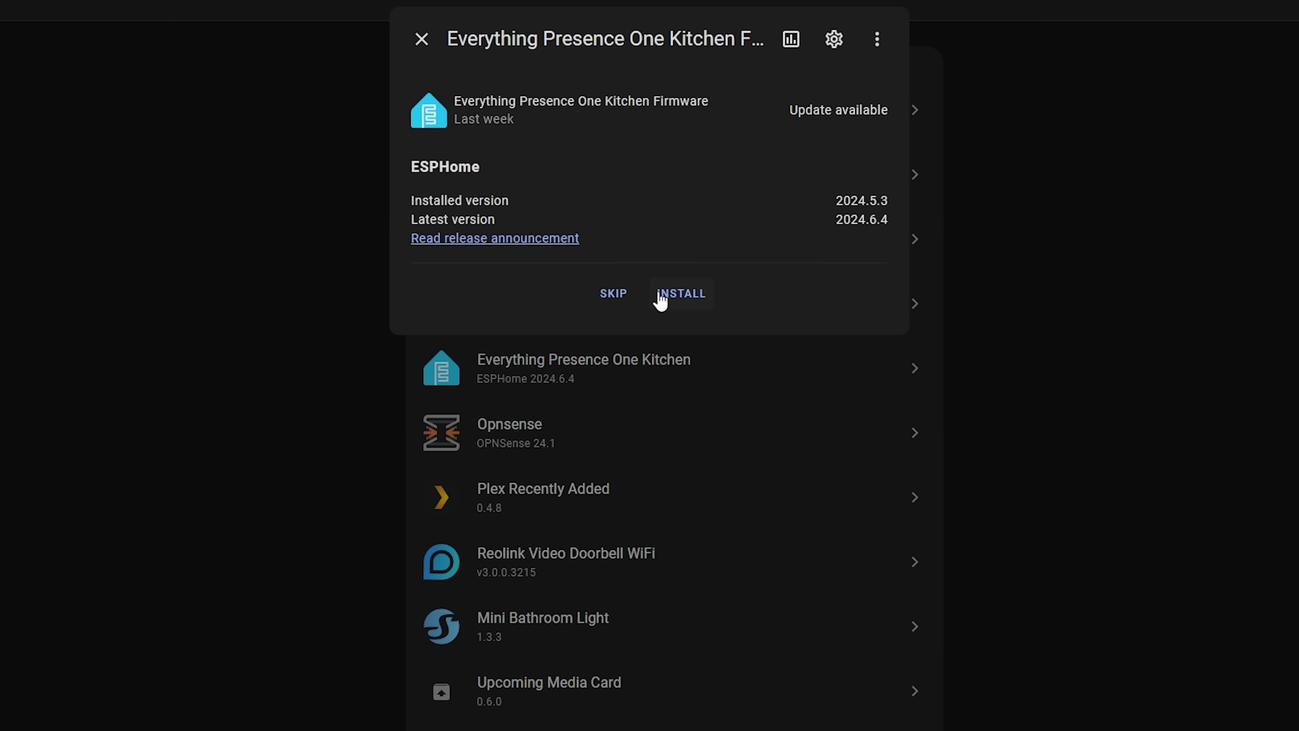
pyautogui.click(680, 301)
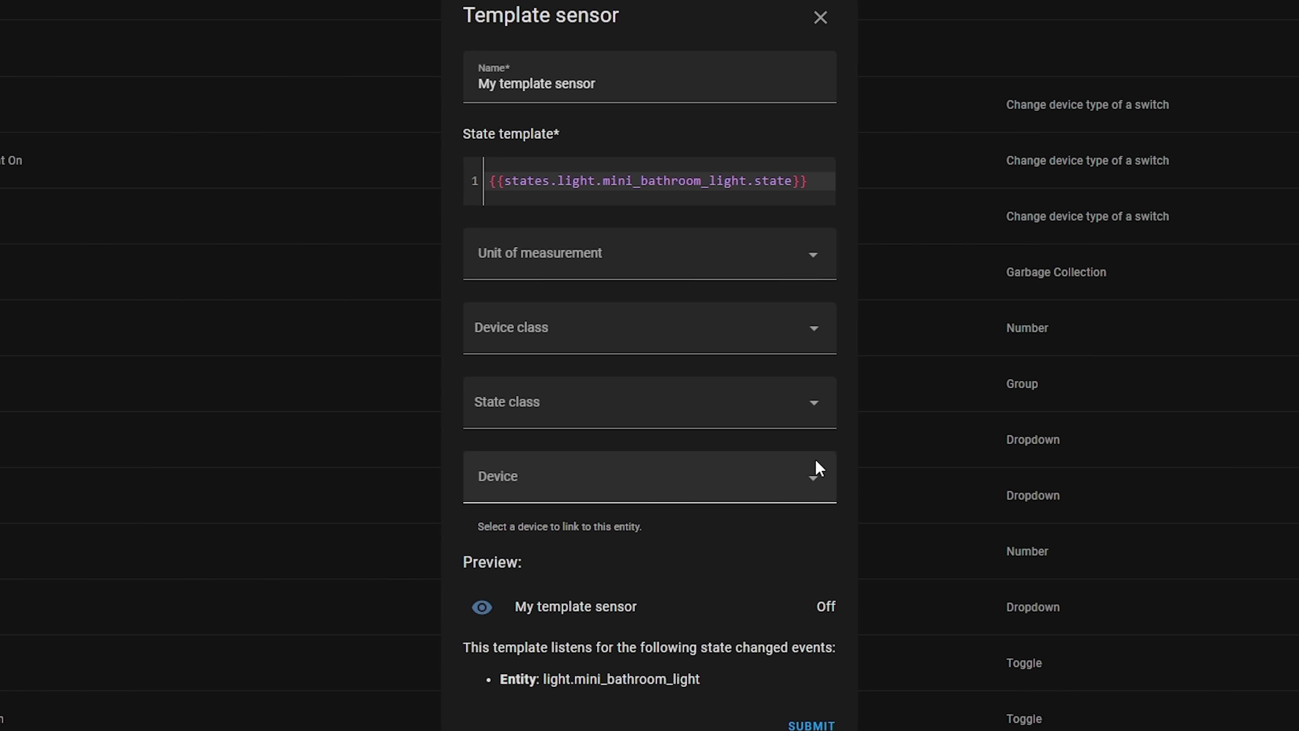
# Step: Link My template sensor to the shellyplus1 device in the Kitchen and submit it
pyautogui.click(812, 490)
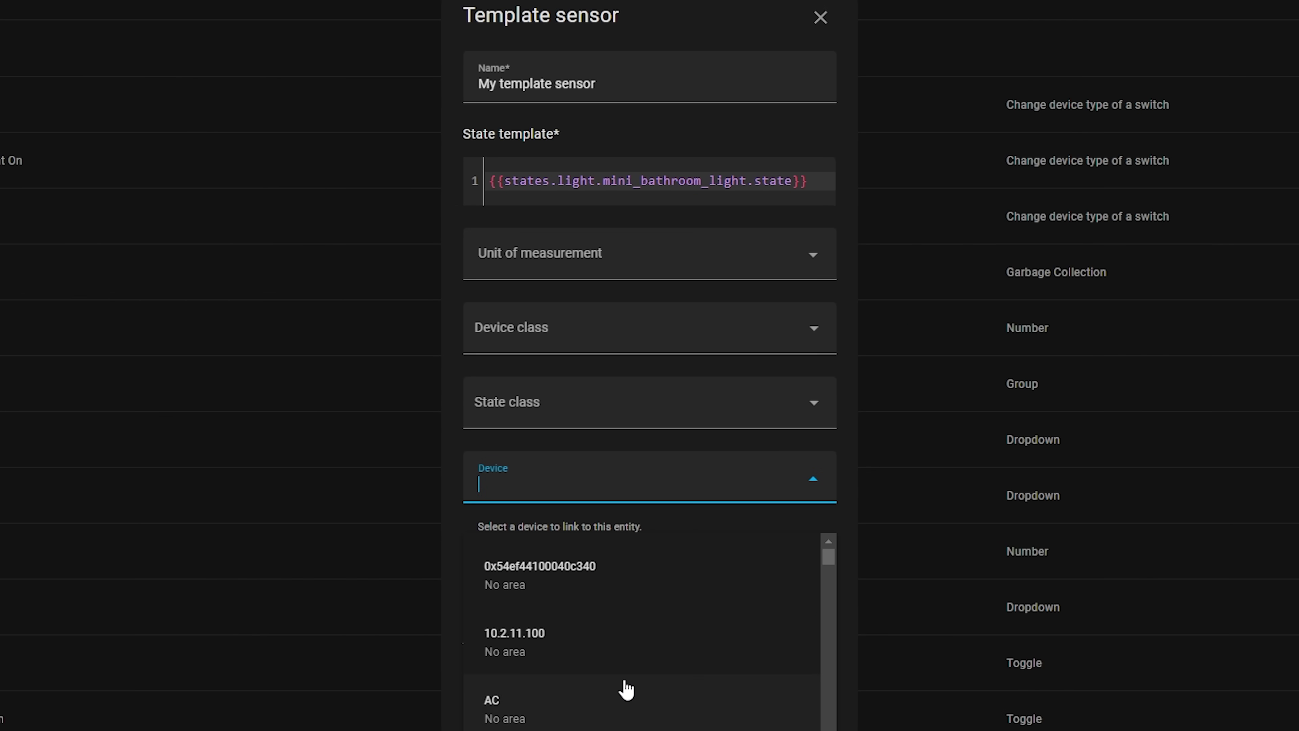
pyautogui.write('shelly')
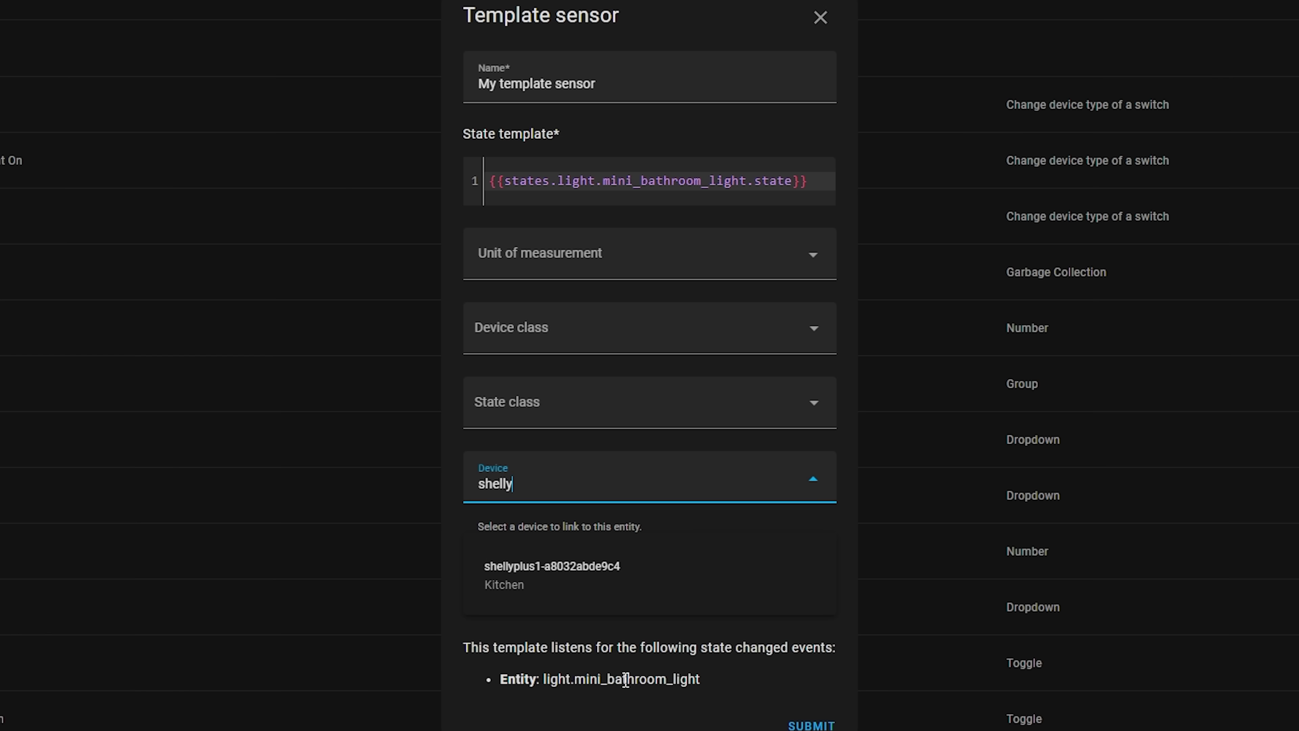
pyautogui.click(647, 578)
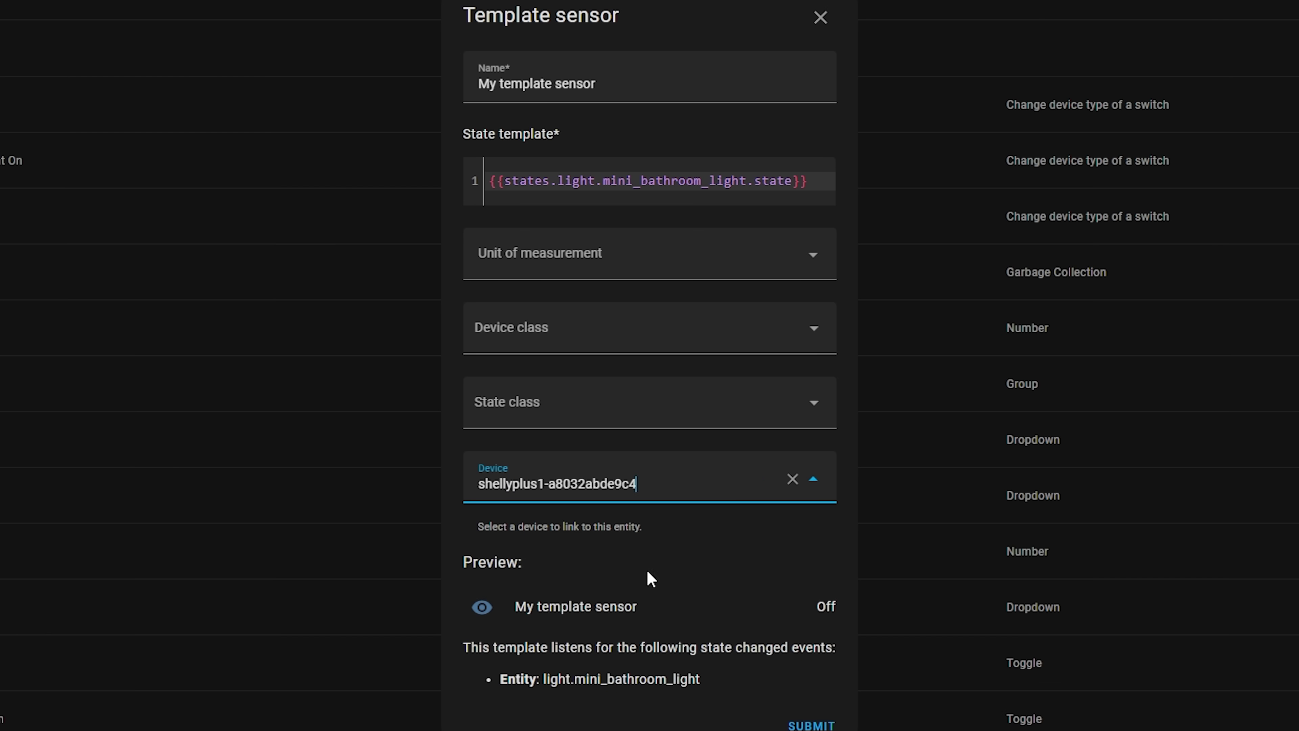
pyautogui.click(812, 723)
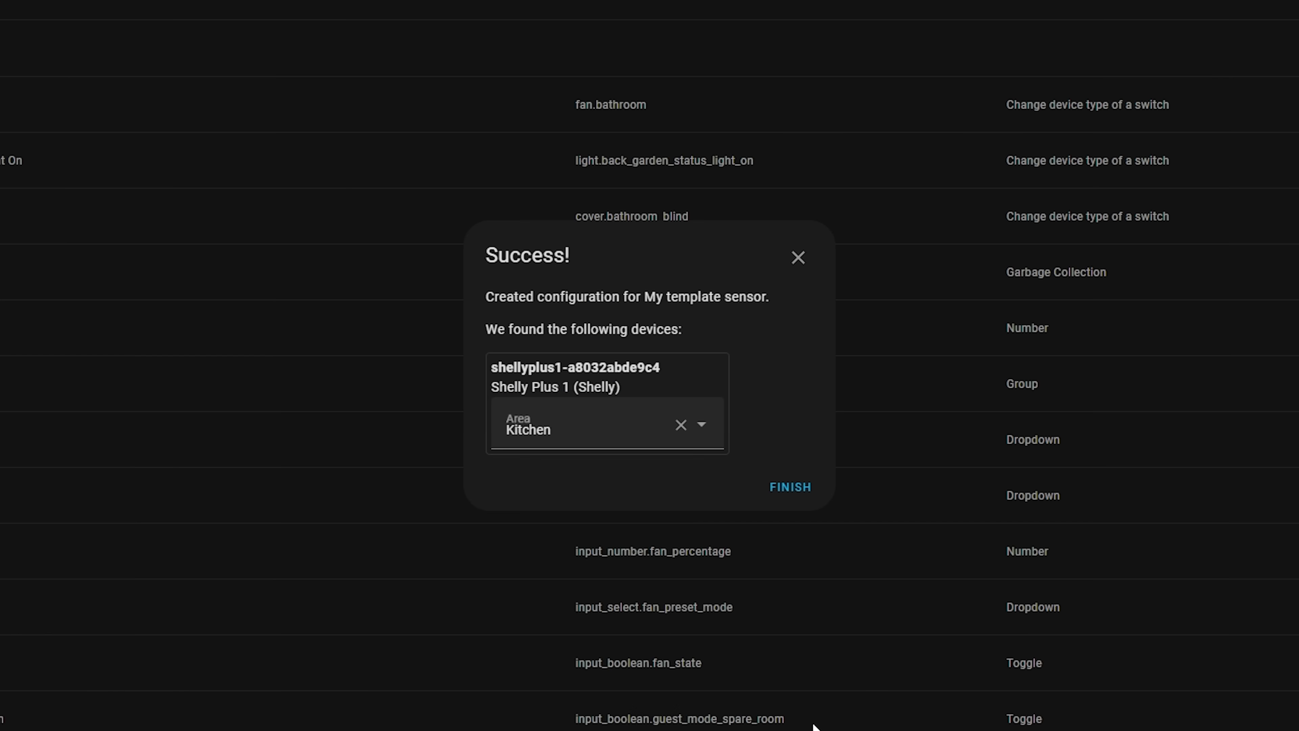
# Step: Dismiss the success message and go to the Shelly integration in the integrations overview
pyautogui.click(752, 454)
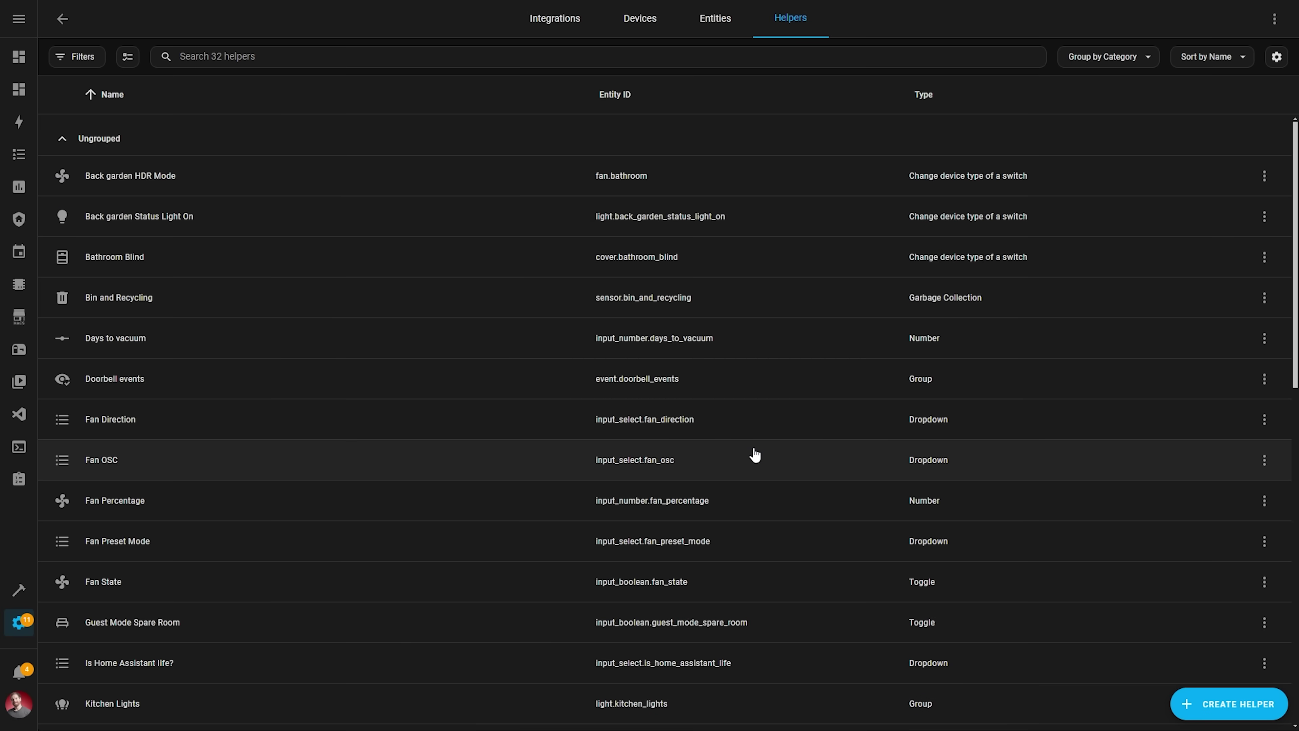
pyautogui.click(642, 29)
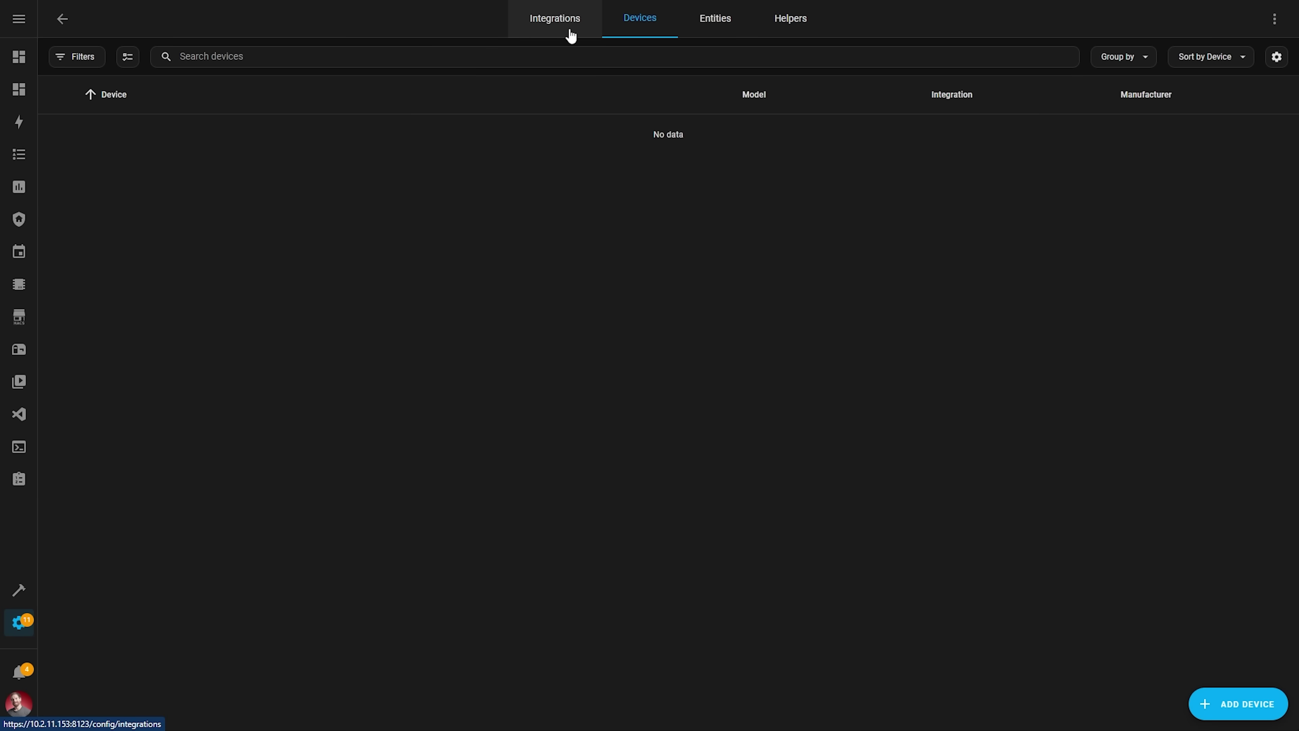
pyautogui.click(561, 34)
pyautogui.scroll(-6, 397, 354)
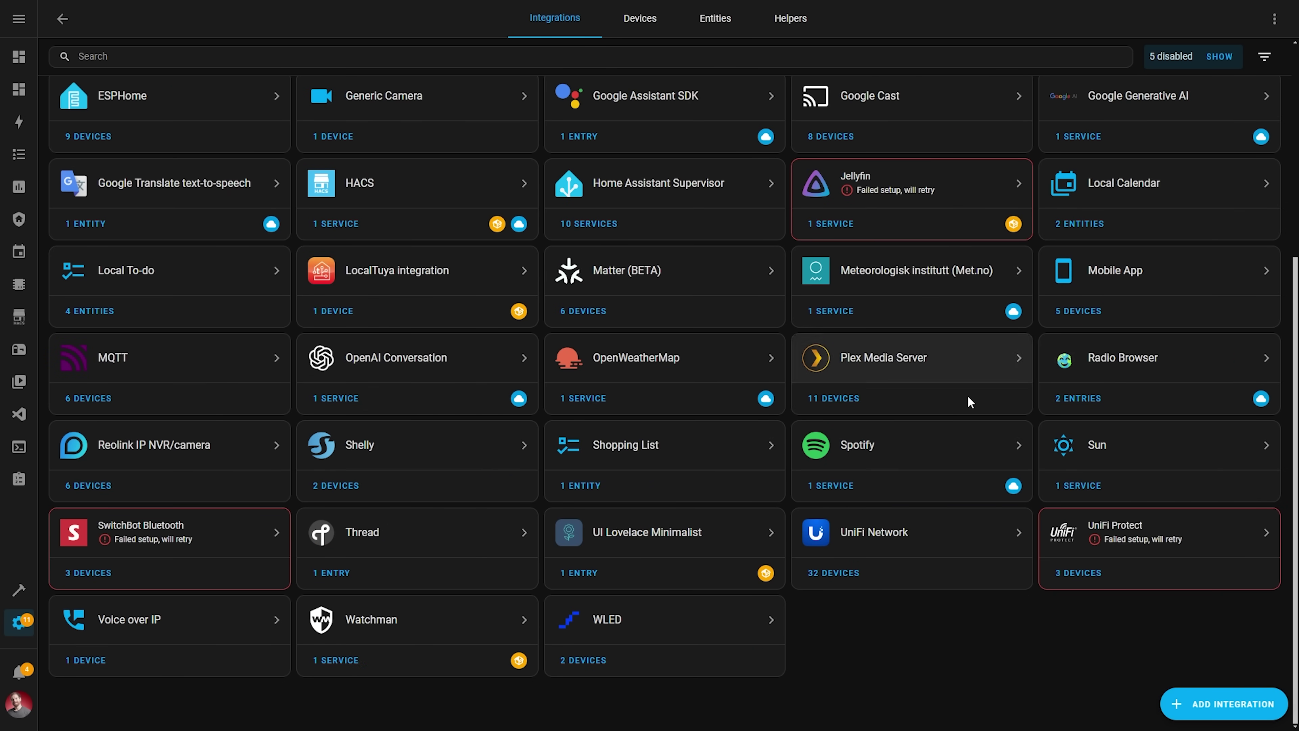
pyautogui.click(494, 445)
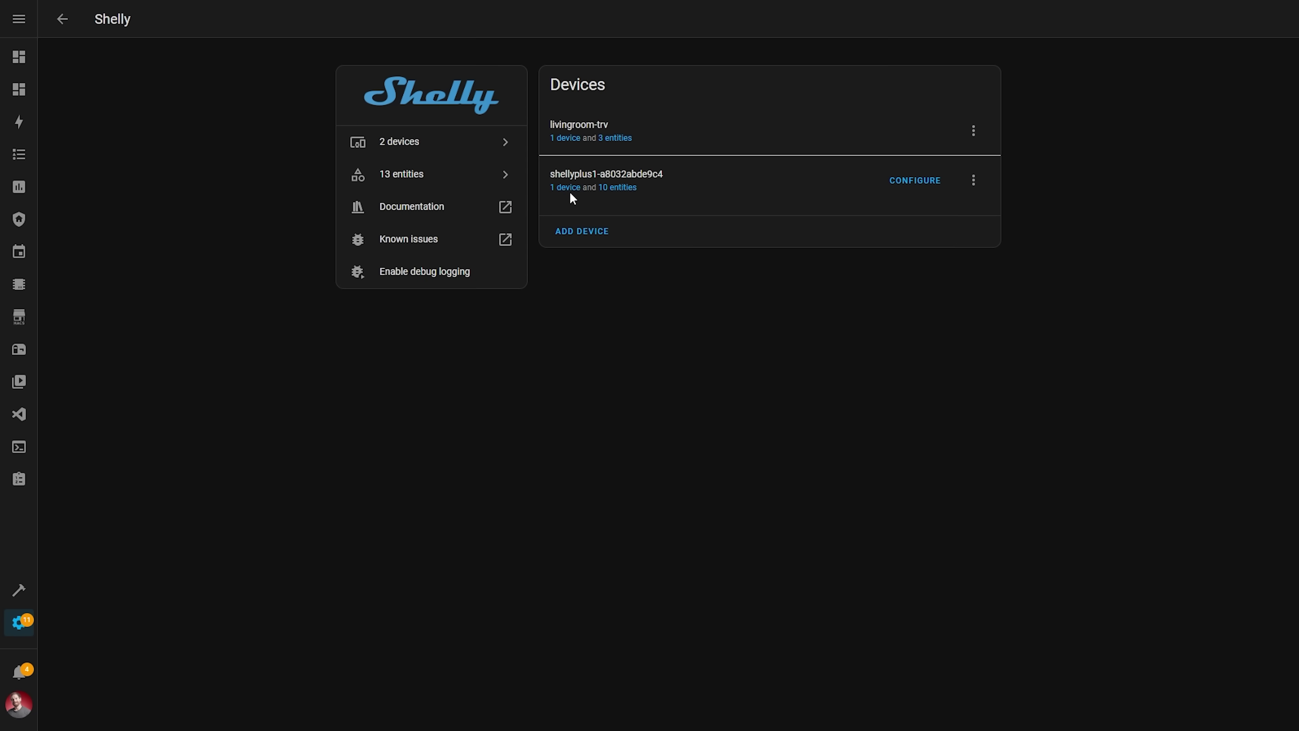
# Step: On the Shelly Plus 1 device page, switch Mini Bathroom Light on and back off
pyautogui.click(577, 197)
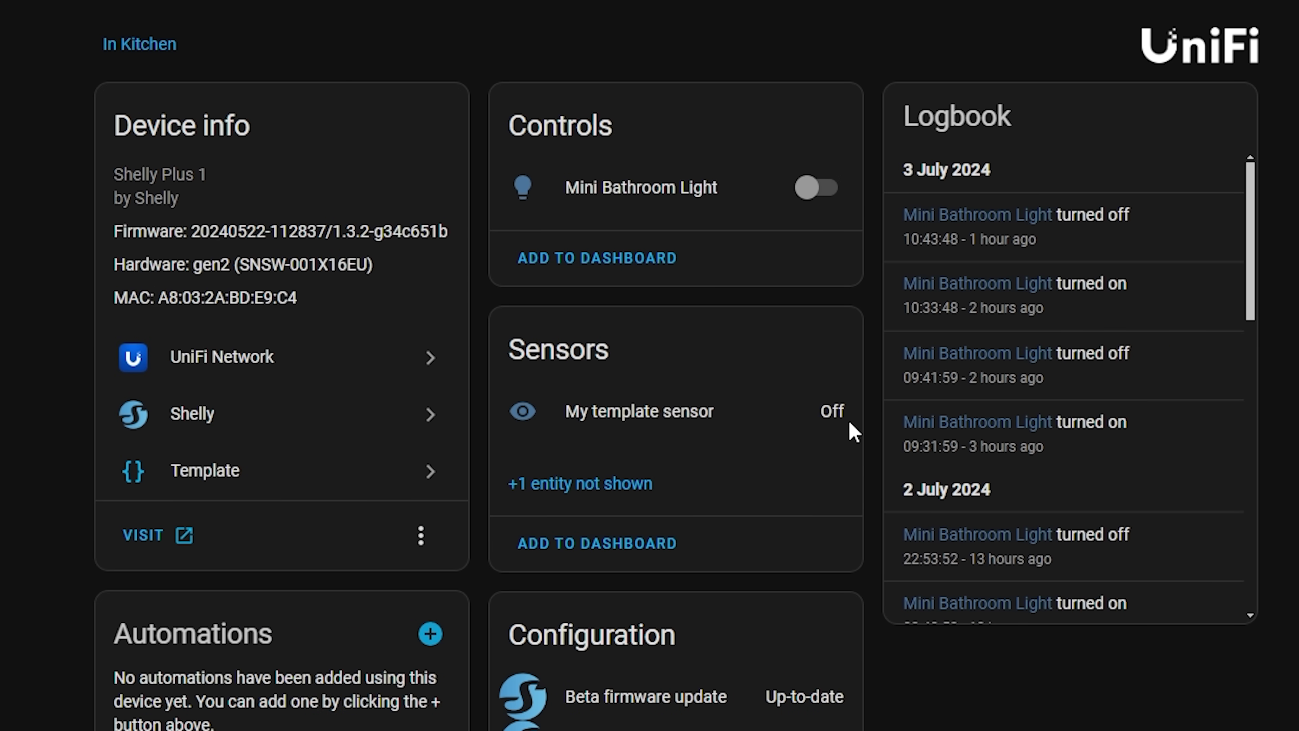
pyautogui.click(833, 202)
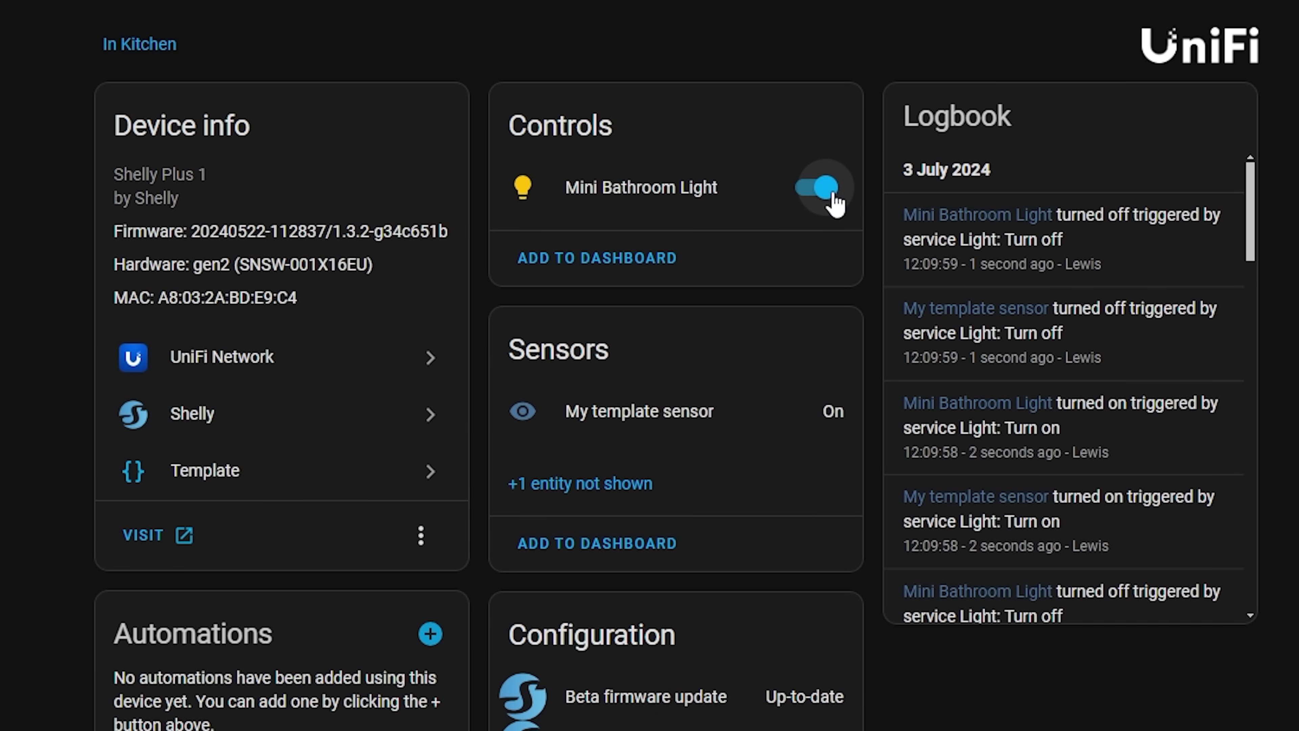
pyautogui.click(833, 202)
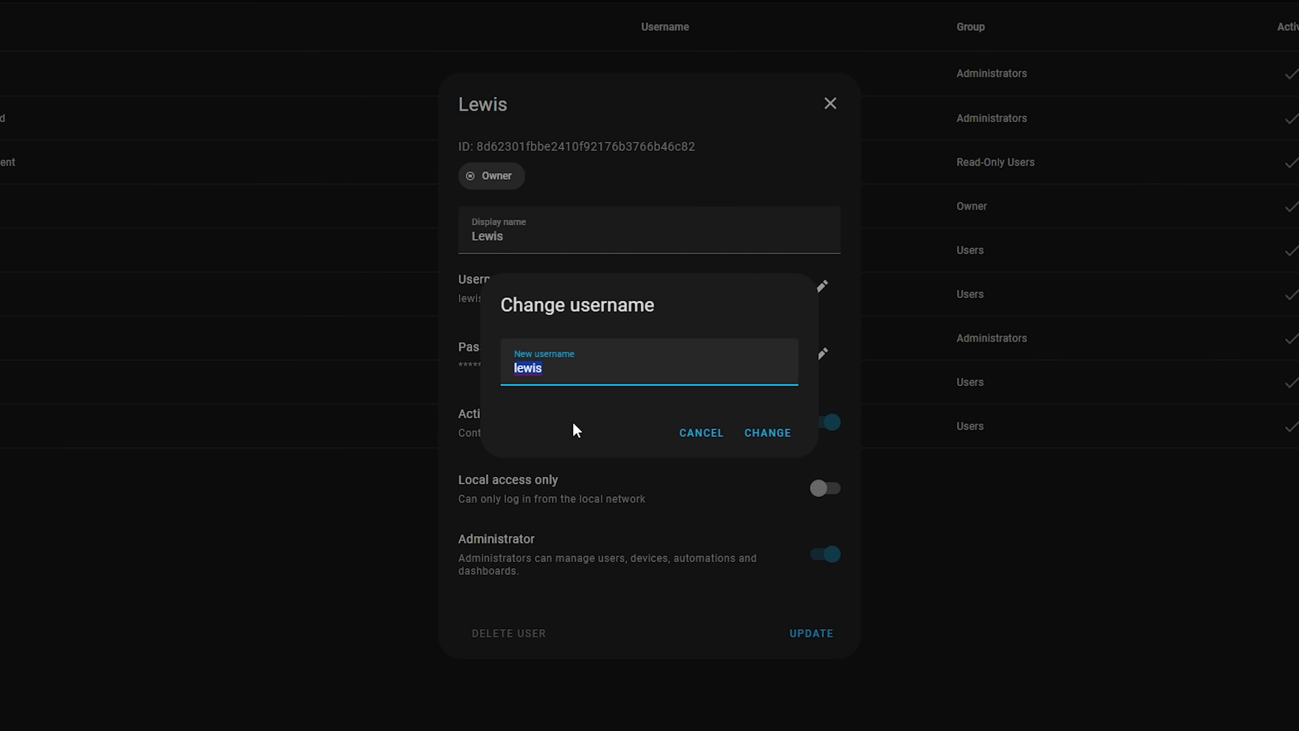
# Step: Enter the new username in the New username field
pyautogui.write('esh_tips')
# Step: Confirm the owner account's username change
pyautogui.click(778, 433)
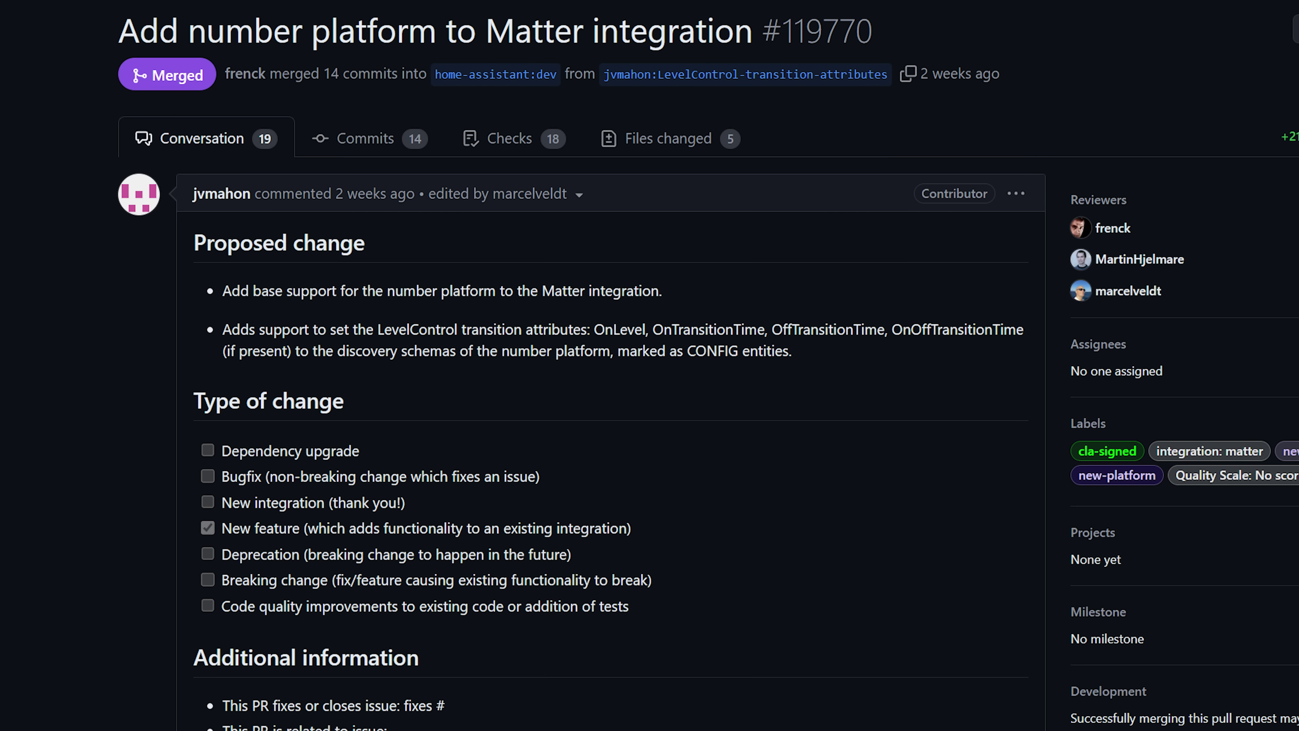